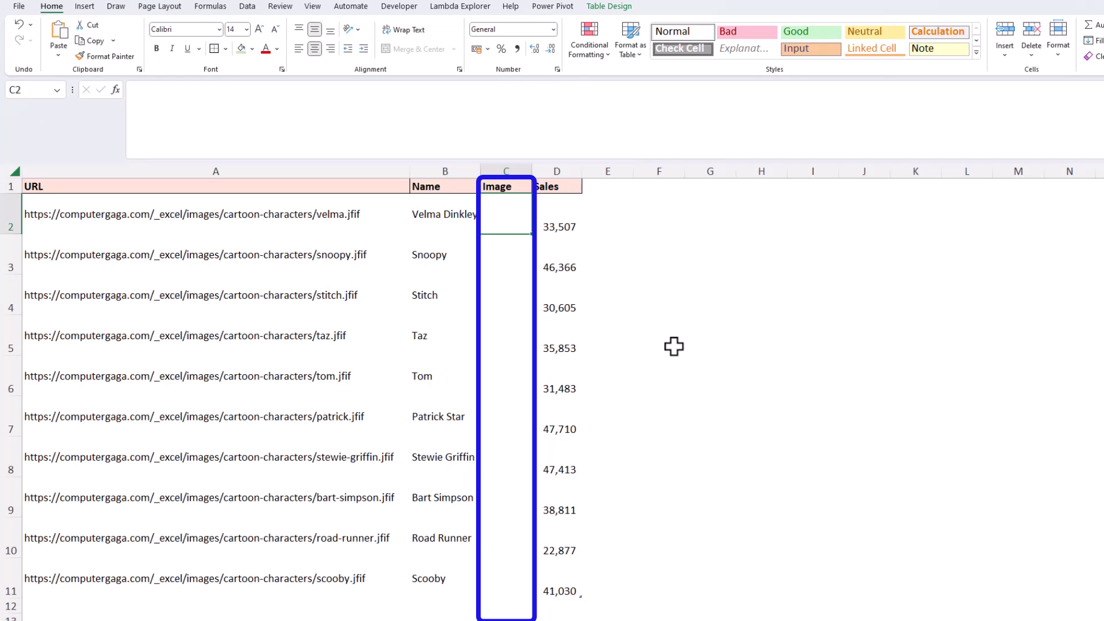
Enter =IMAGE with the quoted velma.jfif URL in C2 so Velma fills the Image column.
type("=imag")
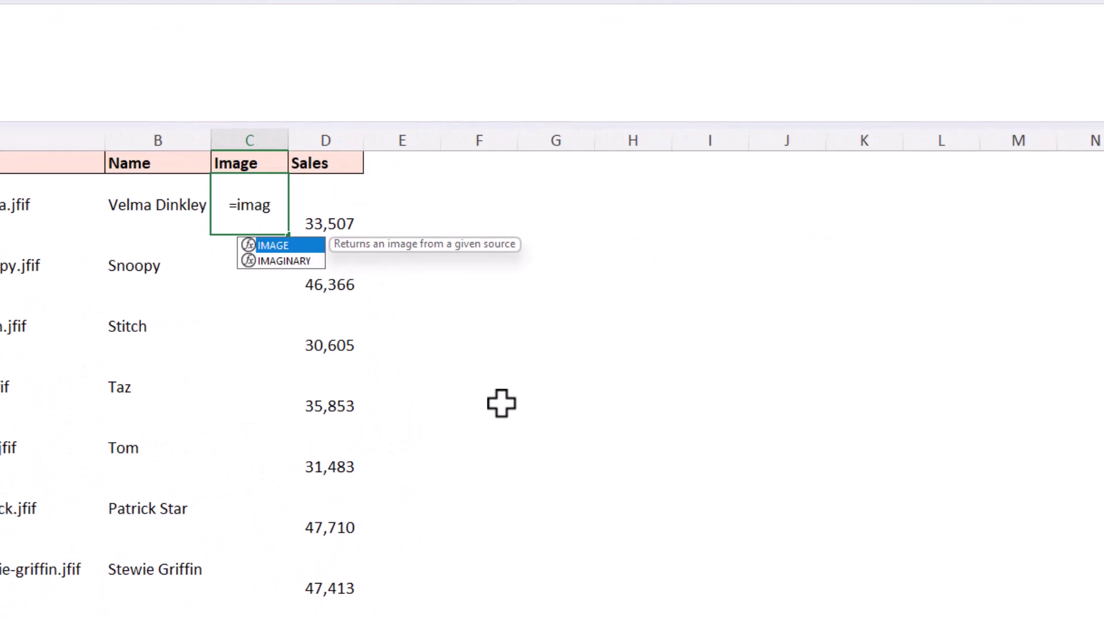
key("Tab")
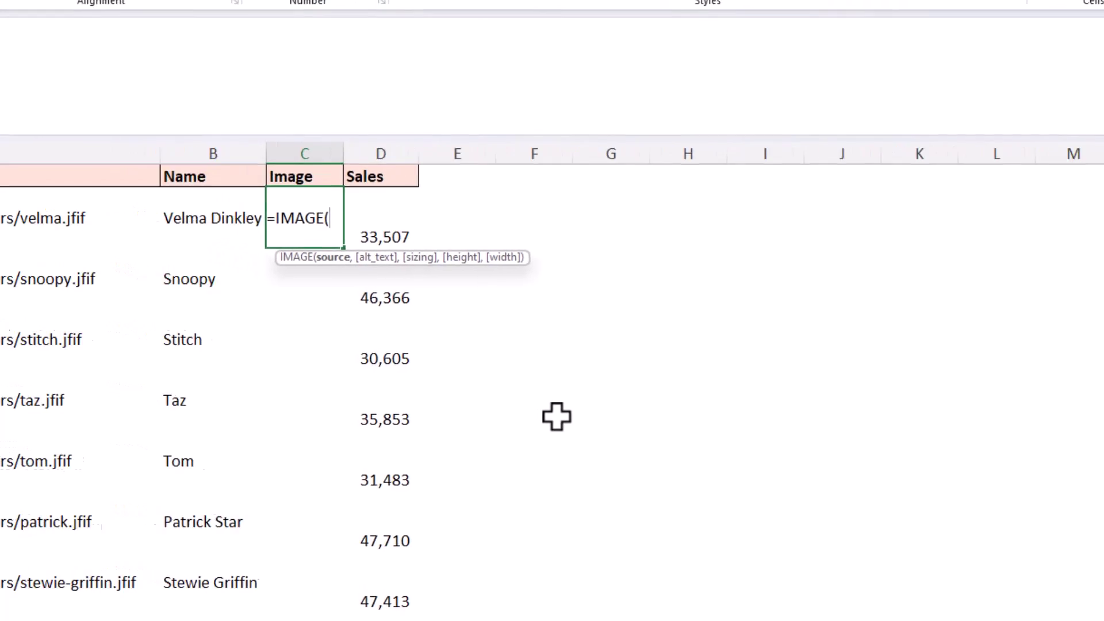
type("\"")
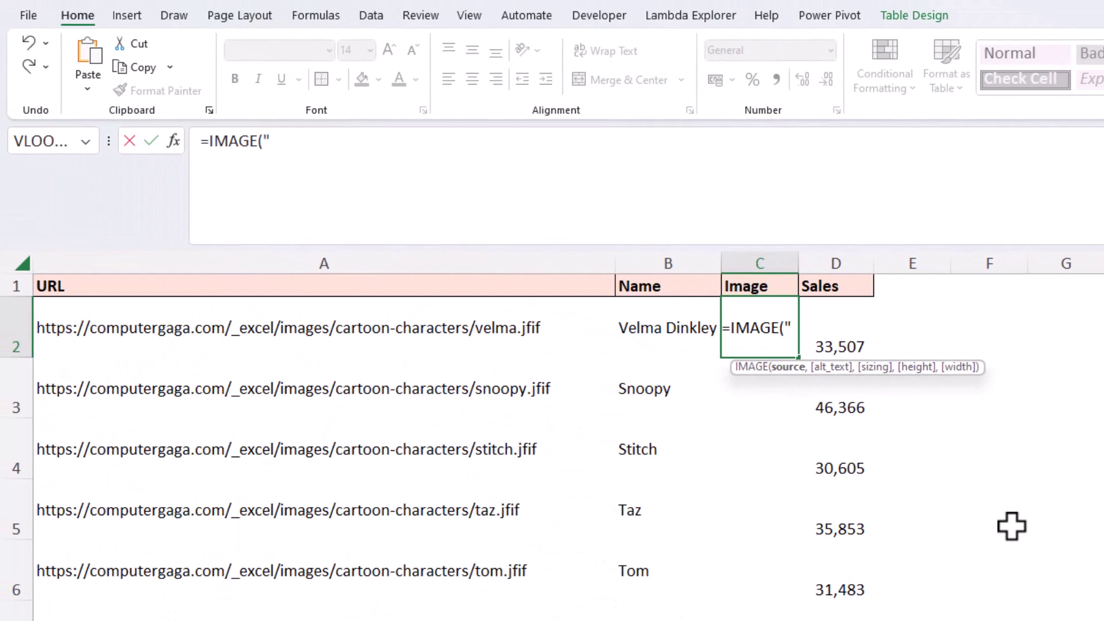
type("https://computergaga.com/_excel/images/cartoon-characters/velma.jfif")
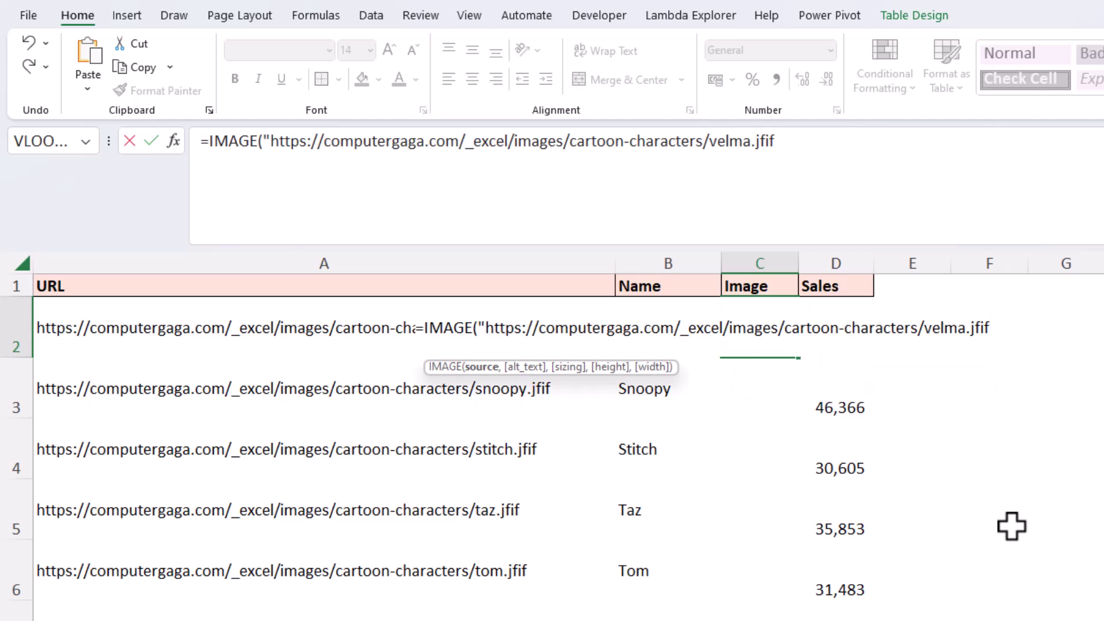
type("\"")
type(")")
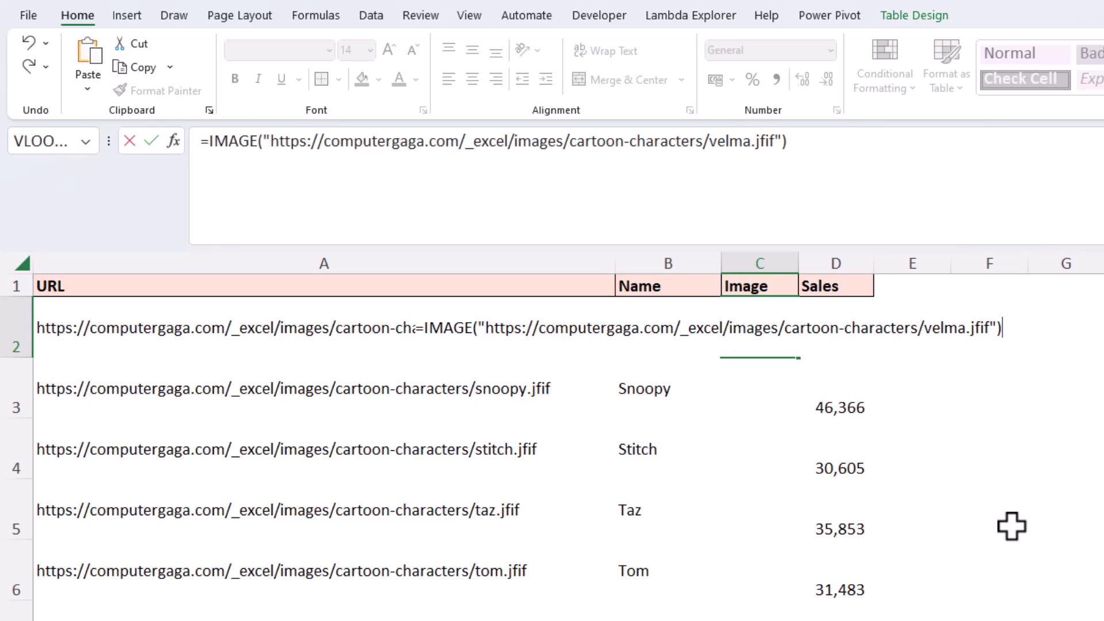
key("Return")
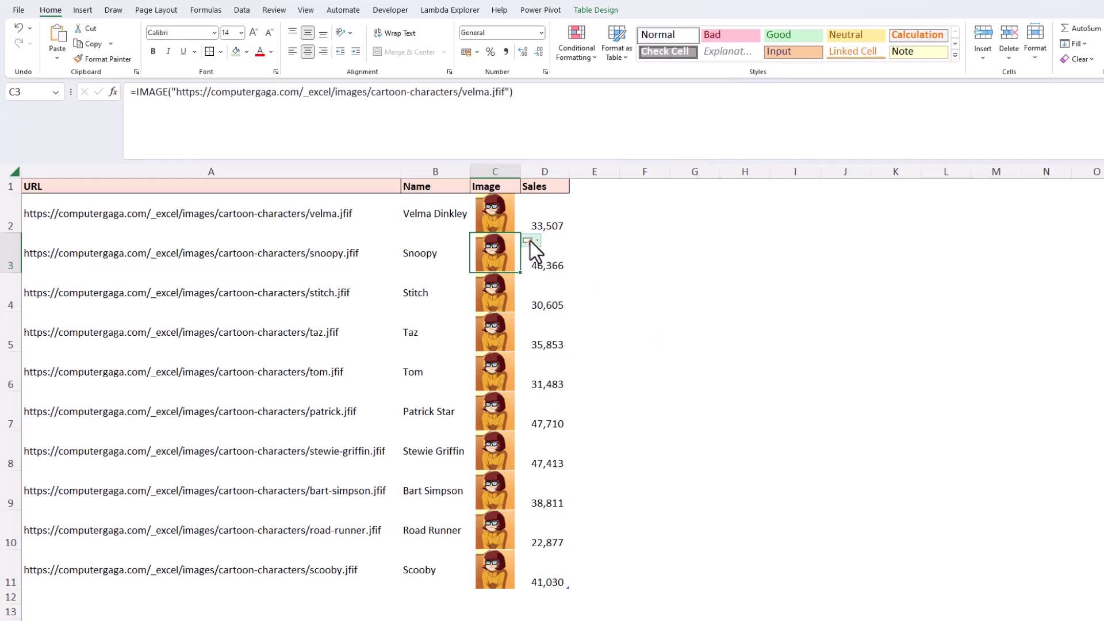
left_click(507, 216)
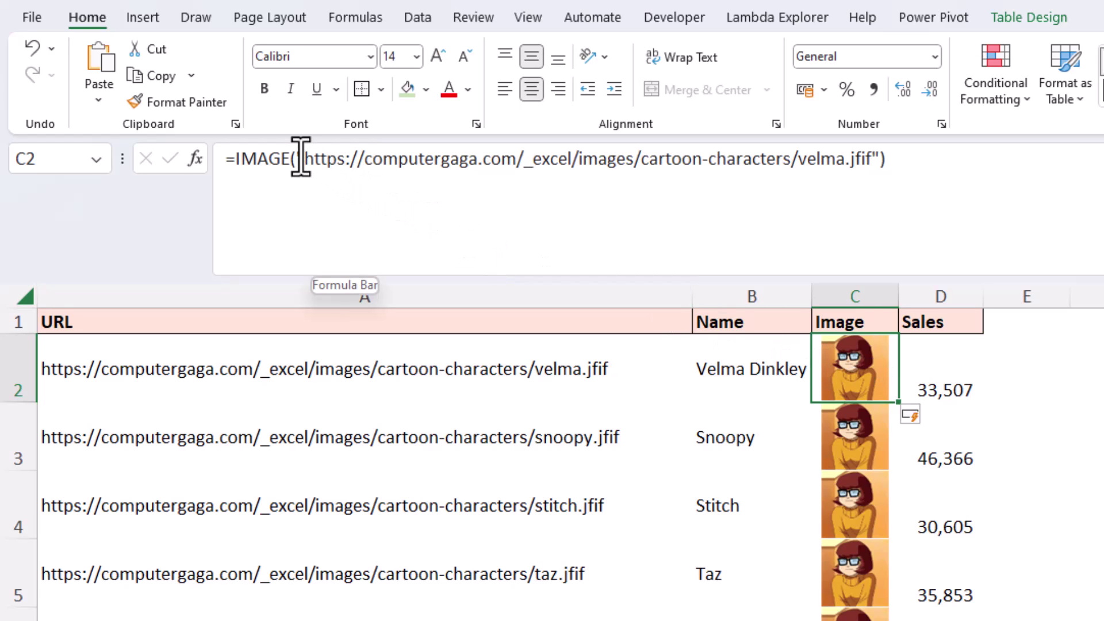
left_click_drag(298, 158, 881, 160)
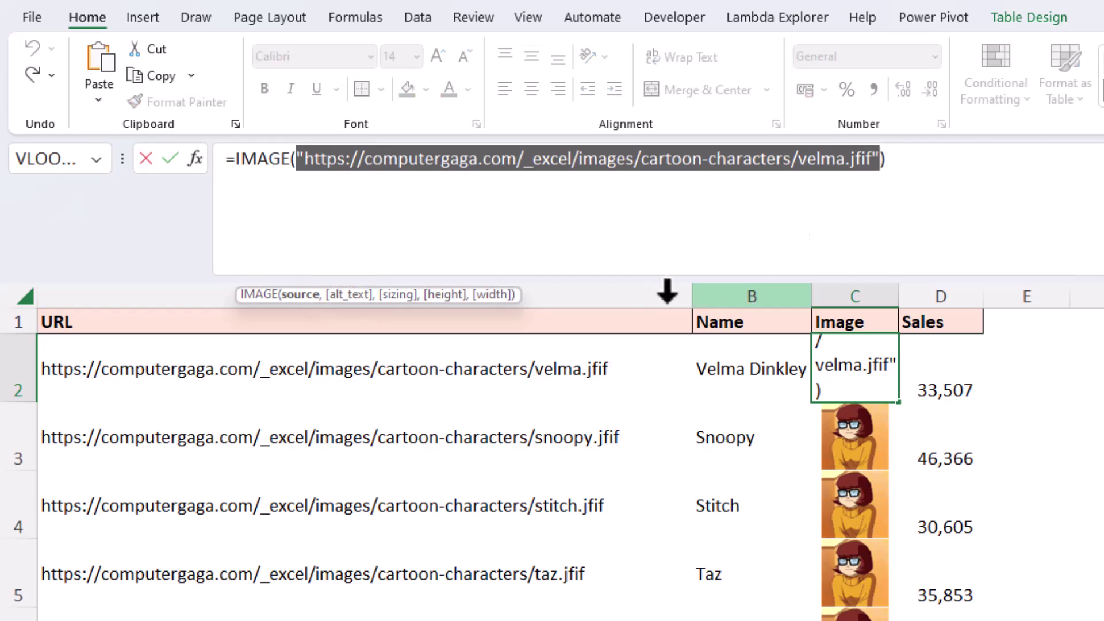
left_click(467, 360)
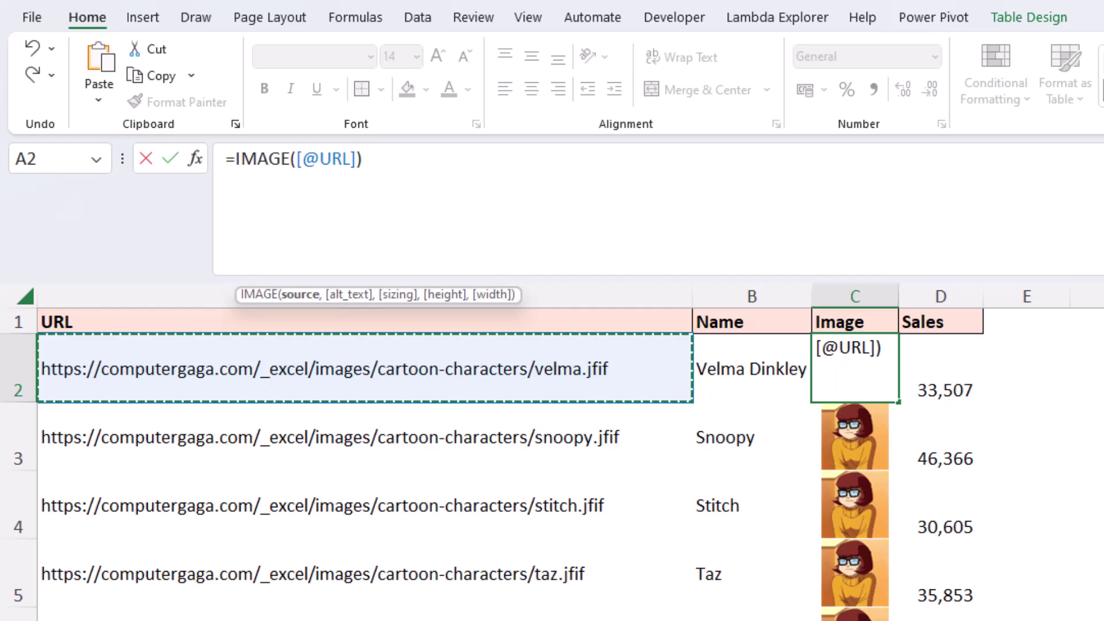
type(",")
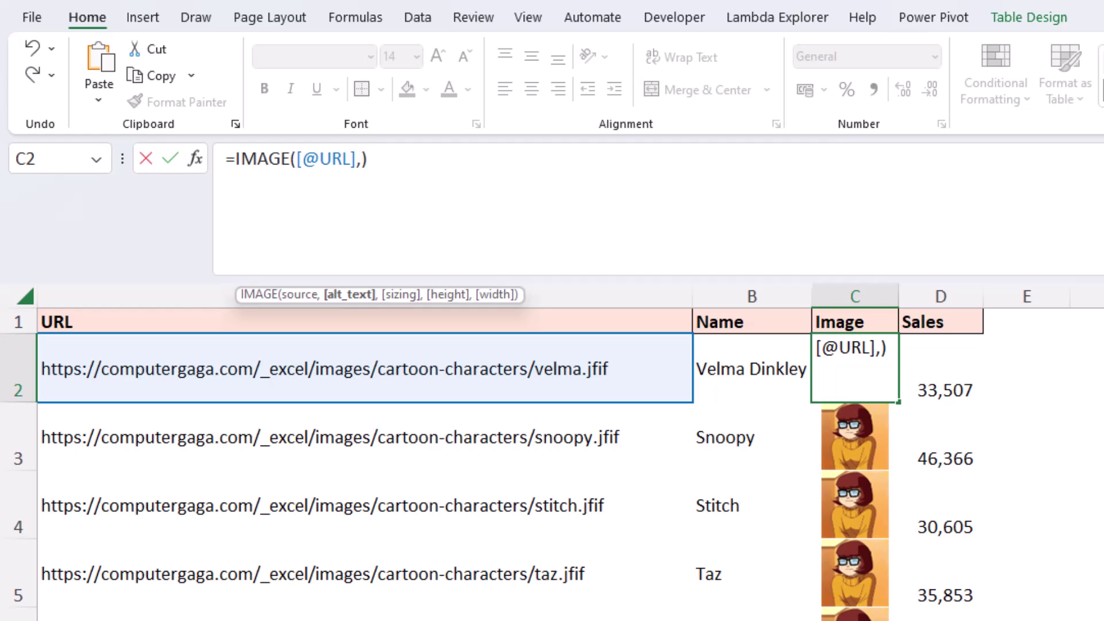
left_click(745, 369)
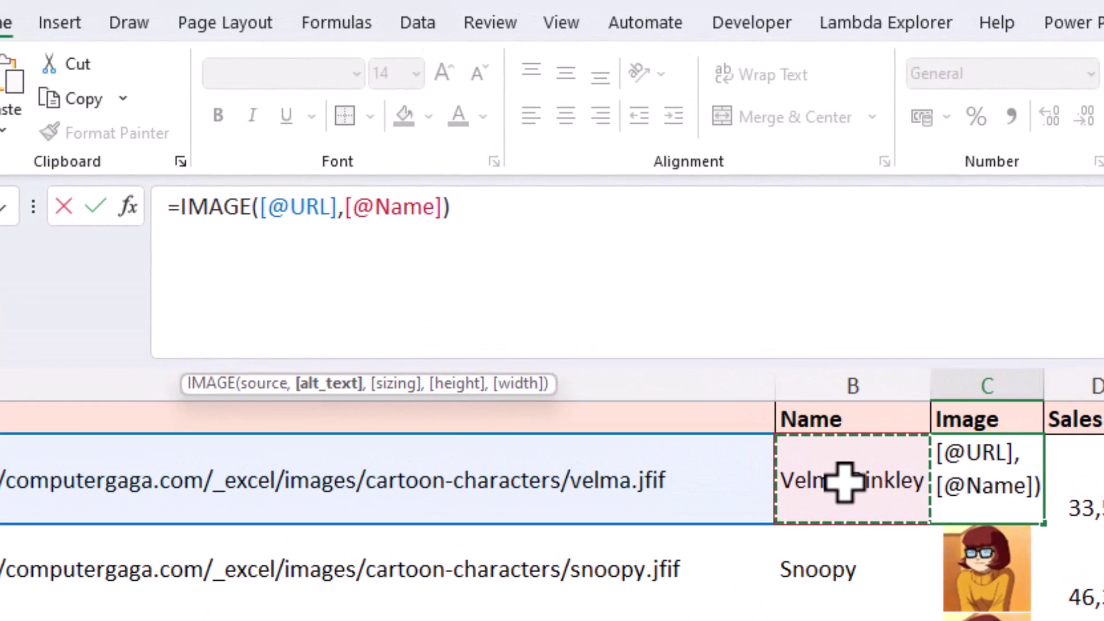
type(",")
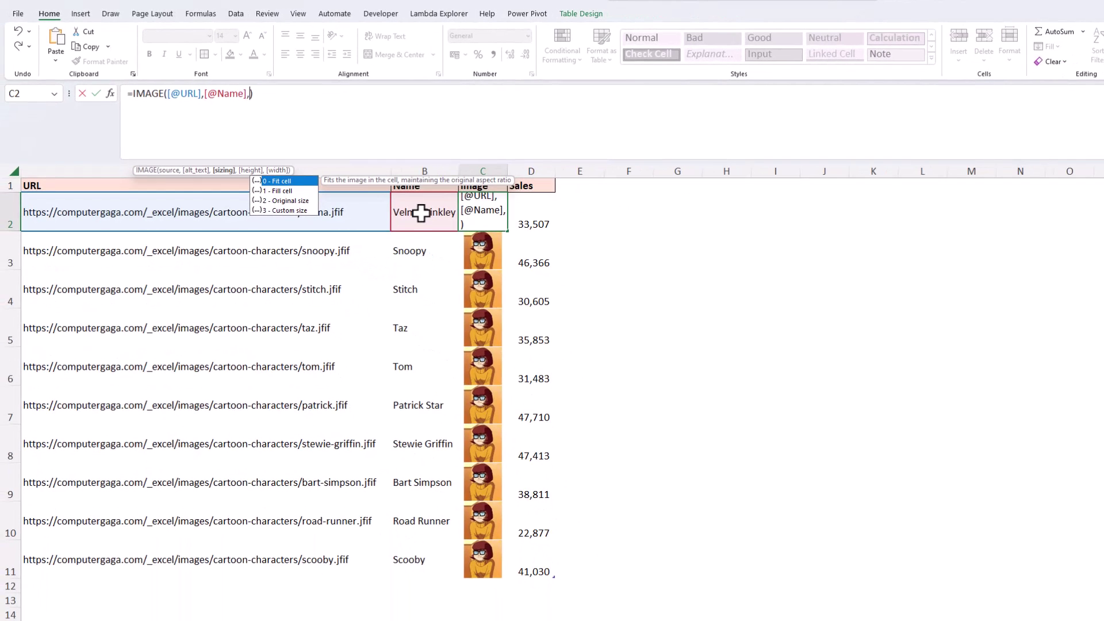
key("BackSpace")
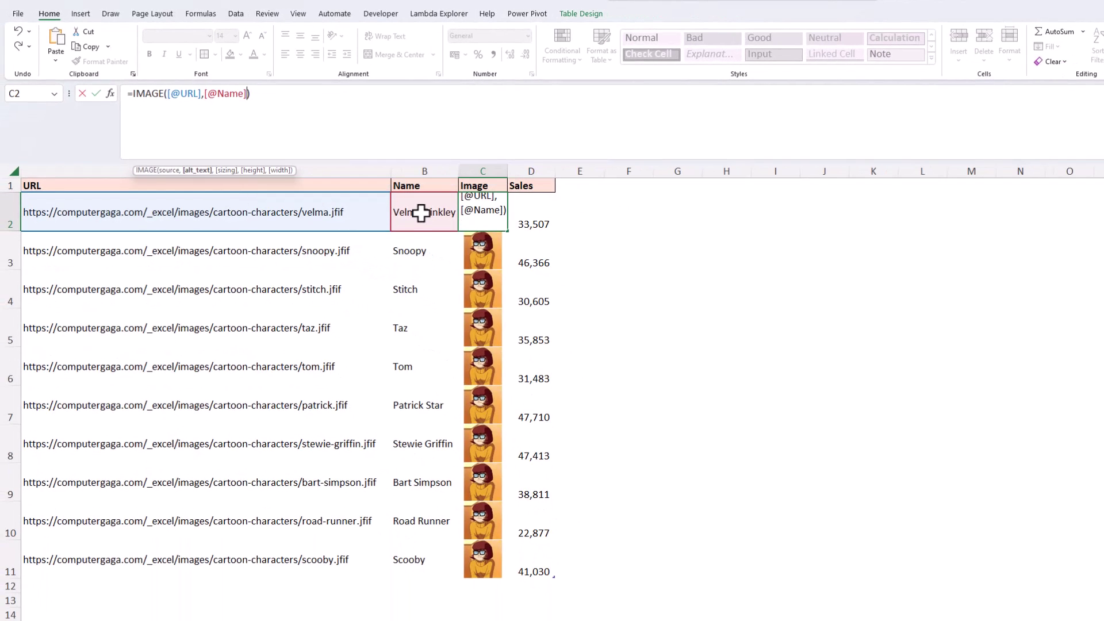
type(")")
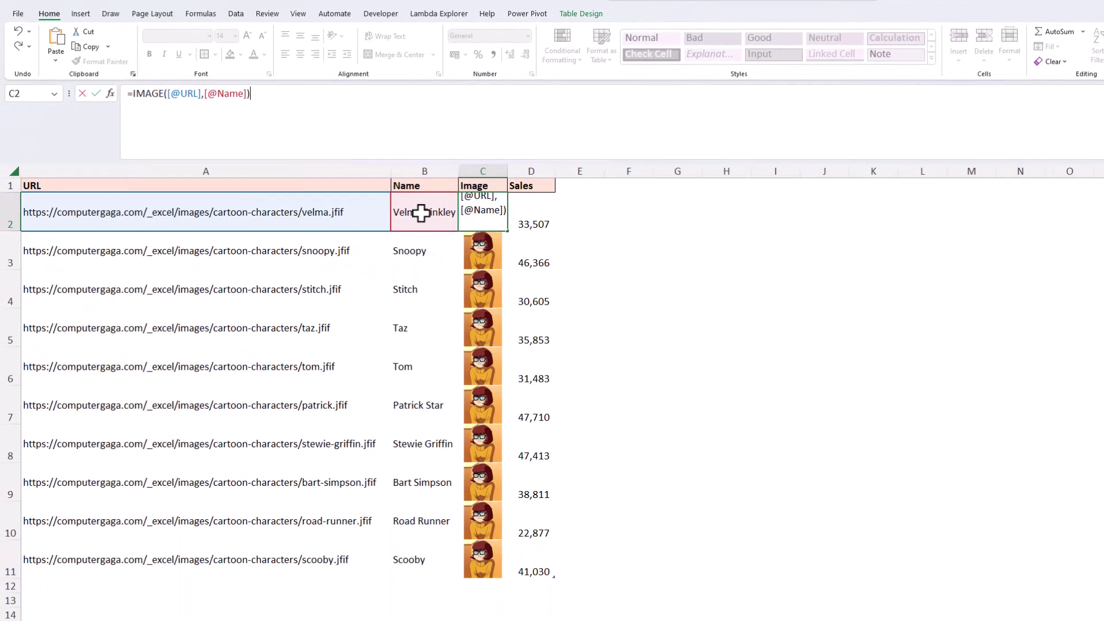
key("Return")
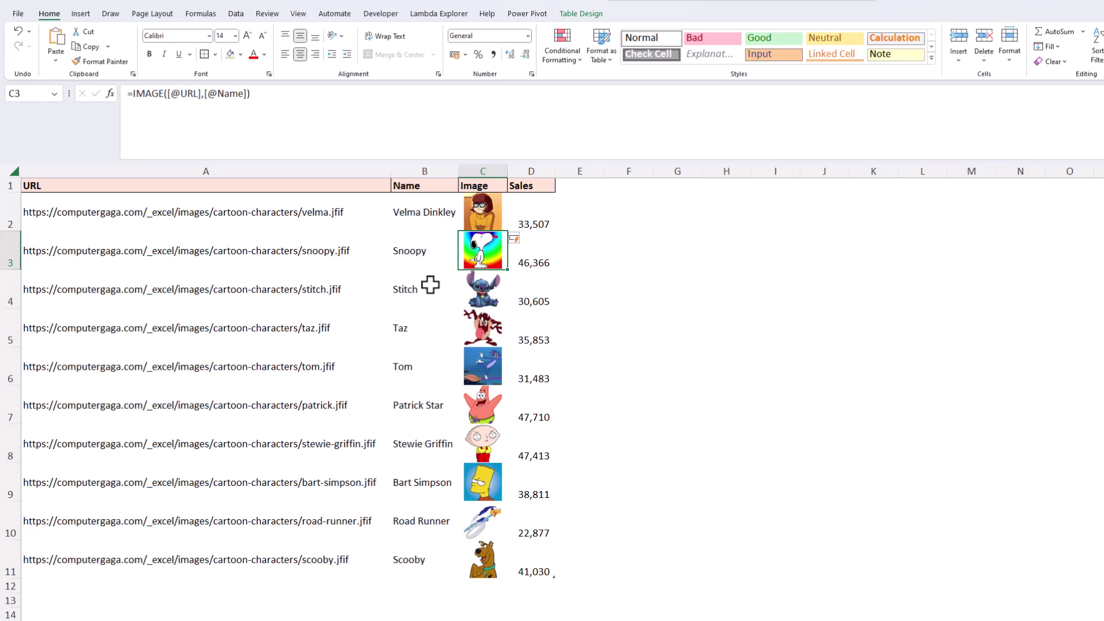
Sort the table A to Z by Name.
left_click(433, 256)
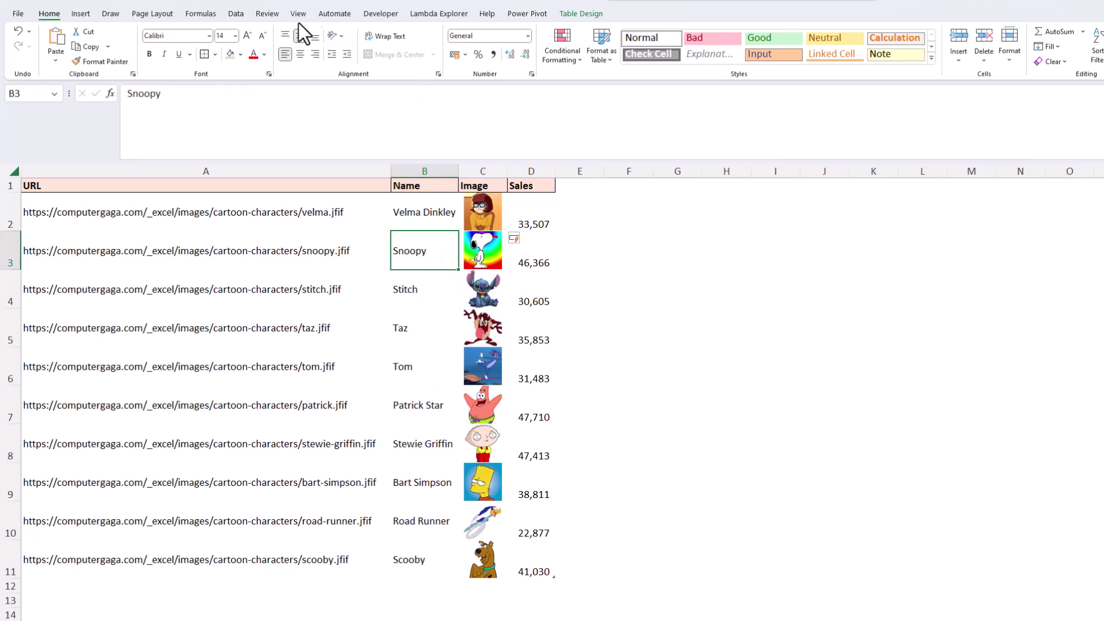
left_click(237, 14)
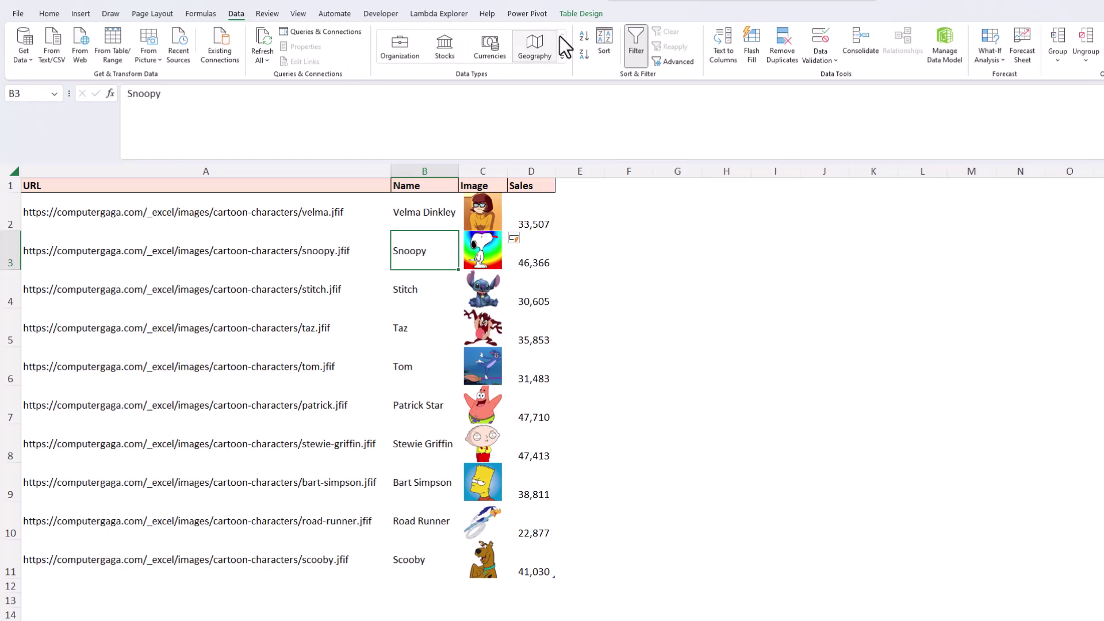
left_click(582, 37)
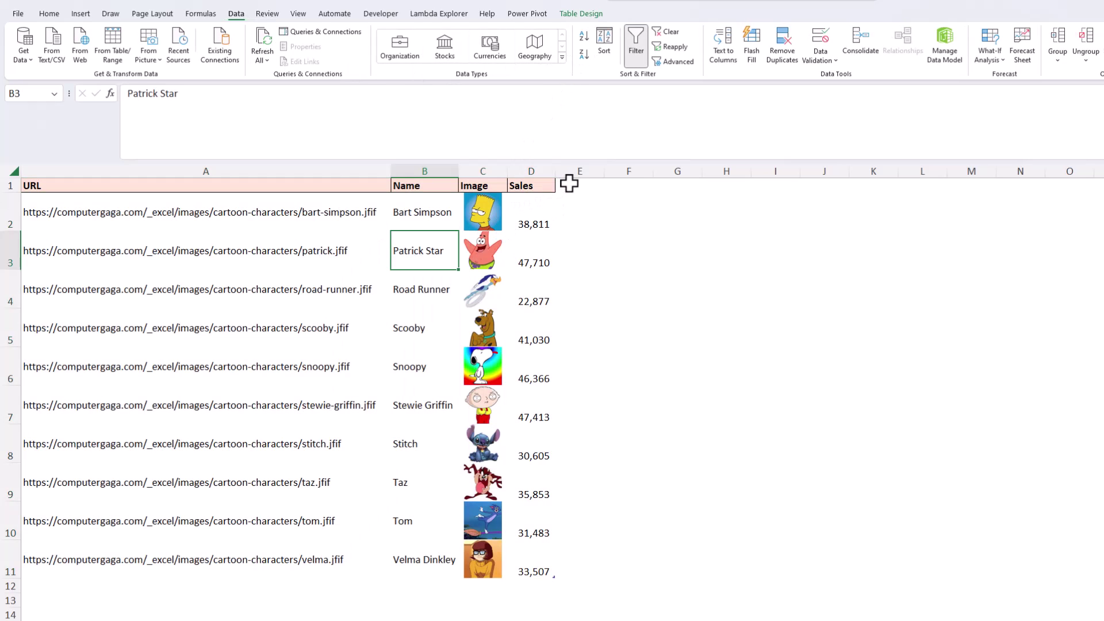
Filter the Sales column to show only the top 5 values.
left_click(635, 57)
left_click(550, 187)
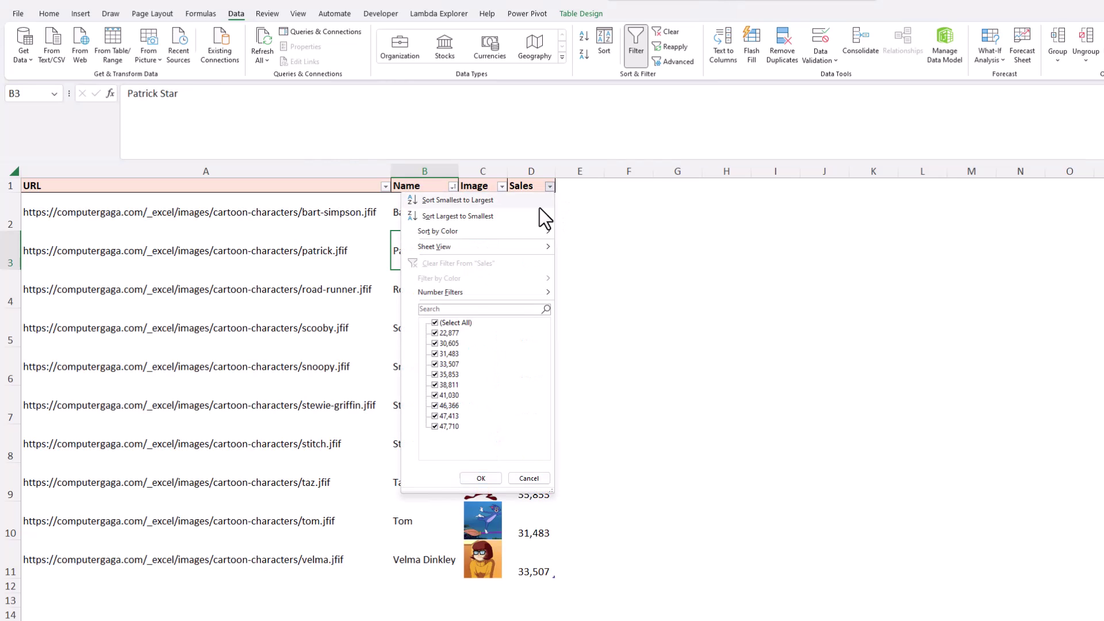
mouse_move(532, 291)
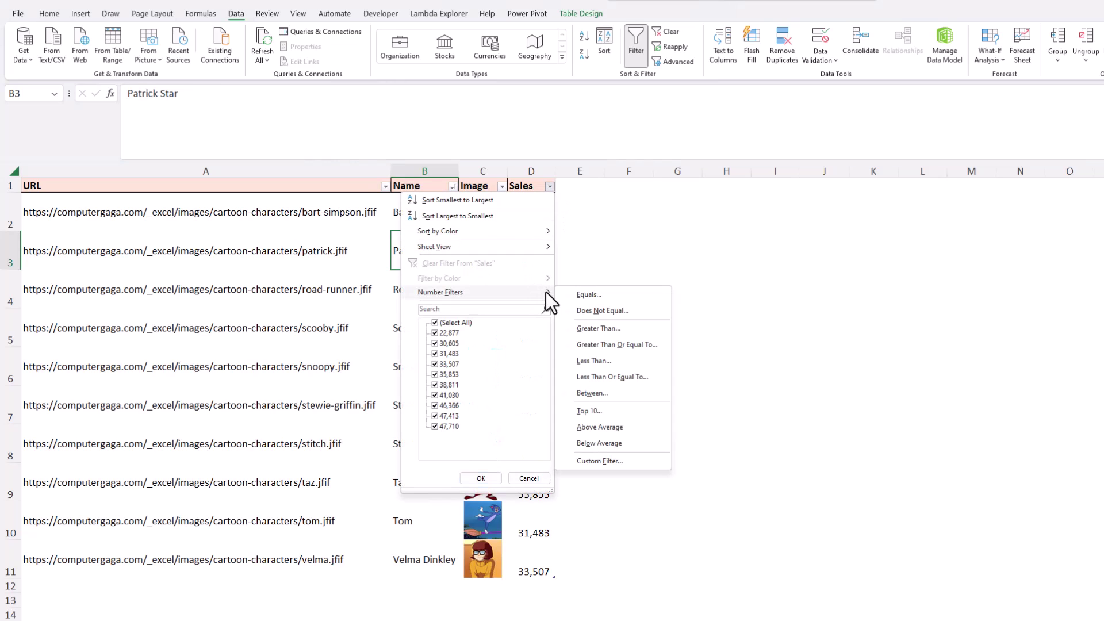
left_click(606, 410)
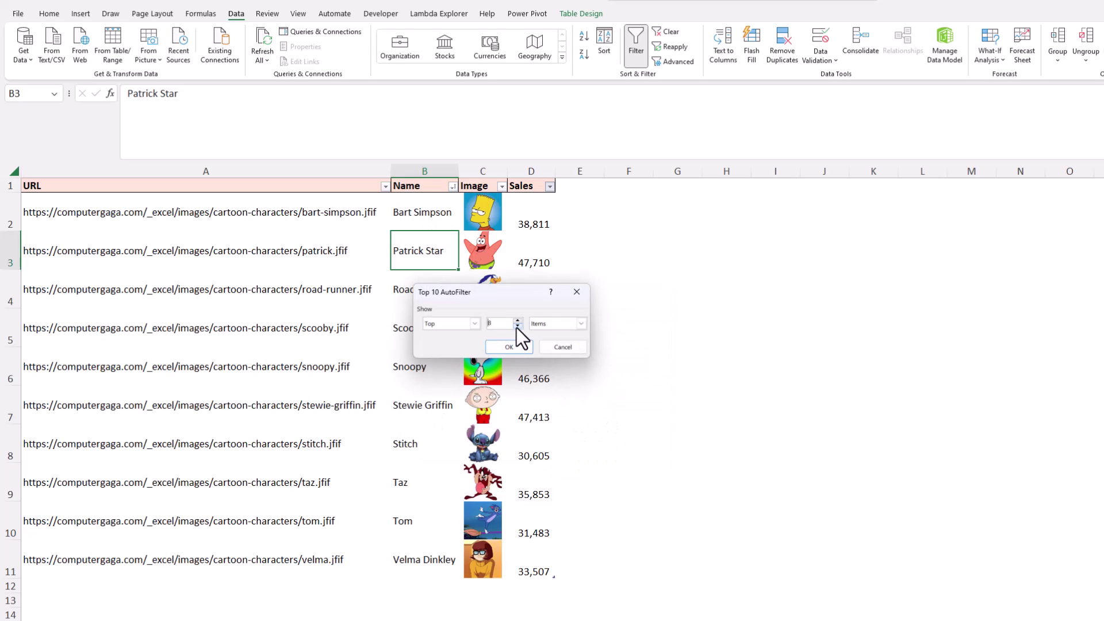
left_click(514, 347)
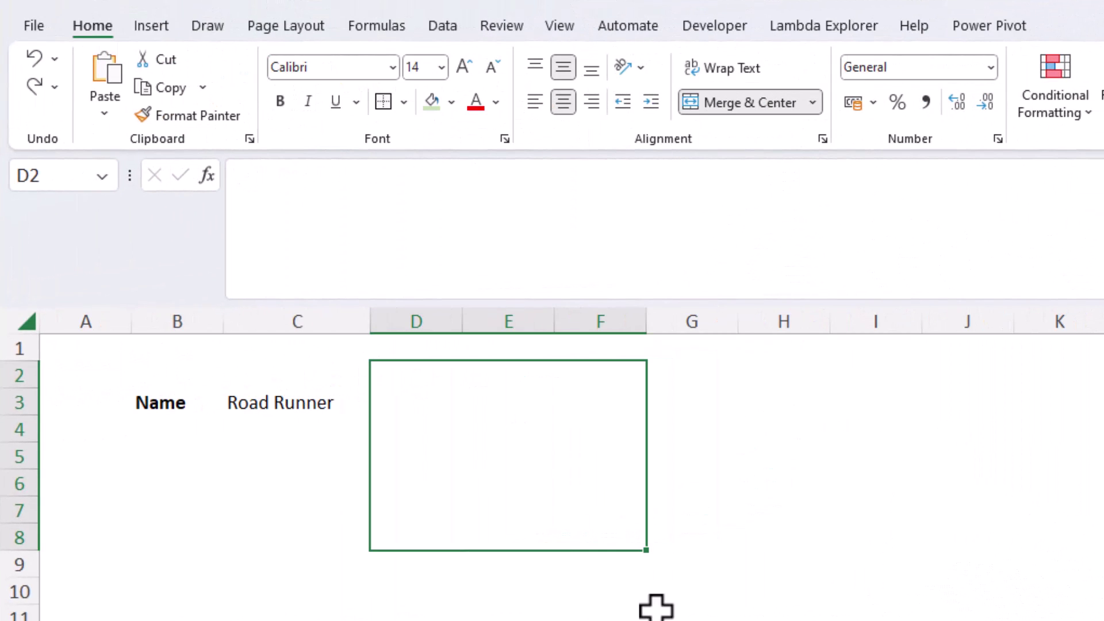
Choose Taz from the C3 name dropdown, then select the merged cell D2:F8.
left_click(340, 410)
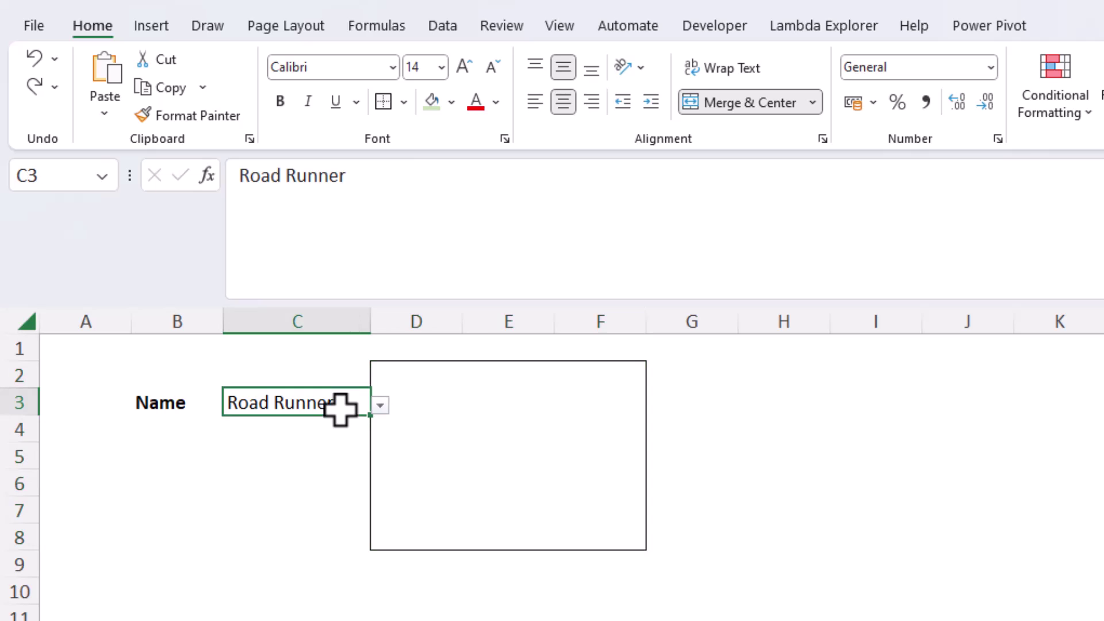
left_click(381, 406)
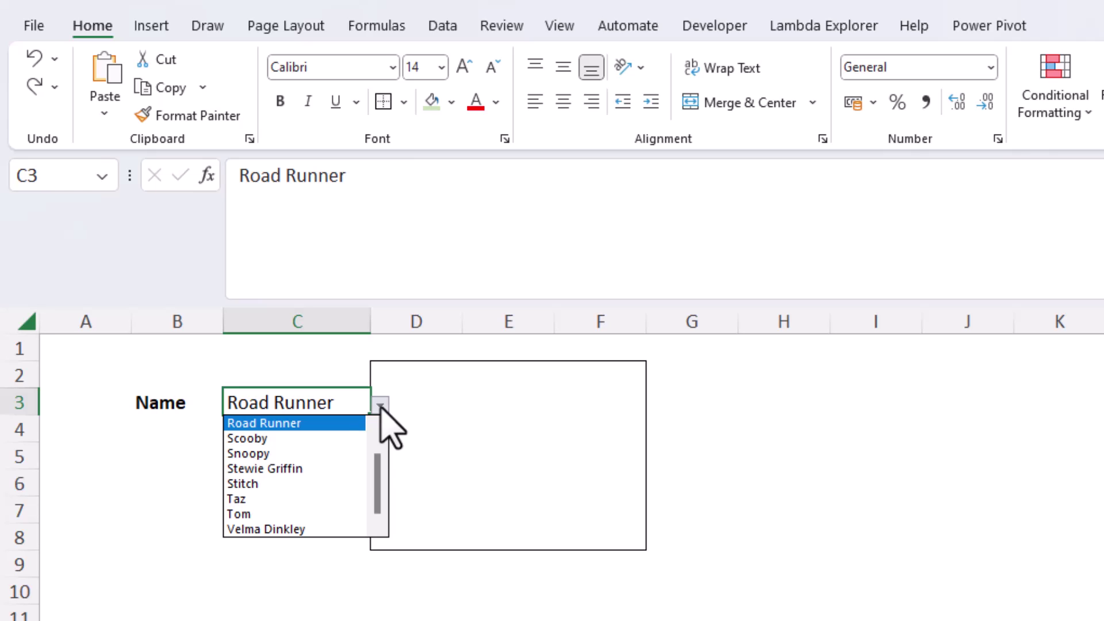
left_click(331, 500)
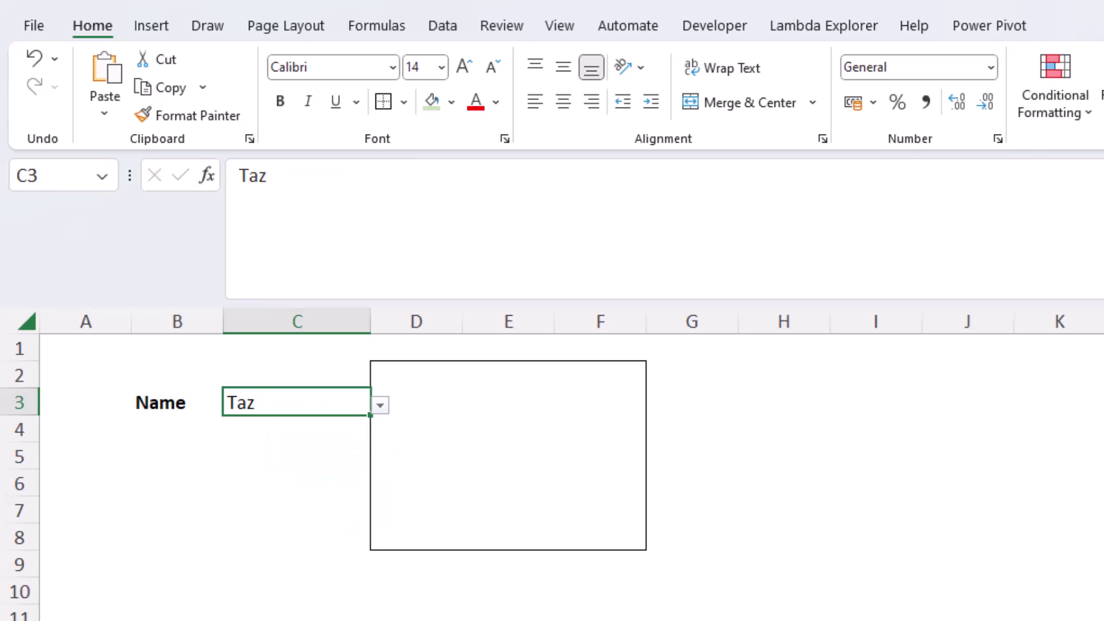
left_click(511, 486)
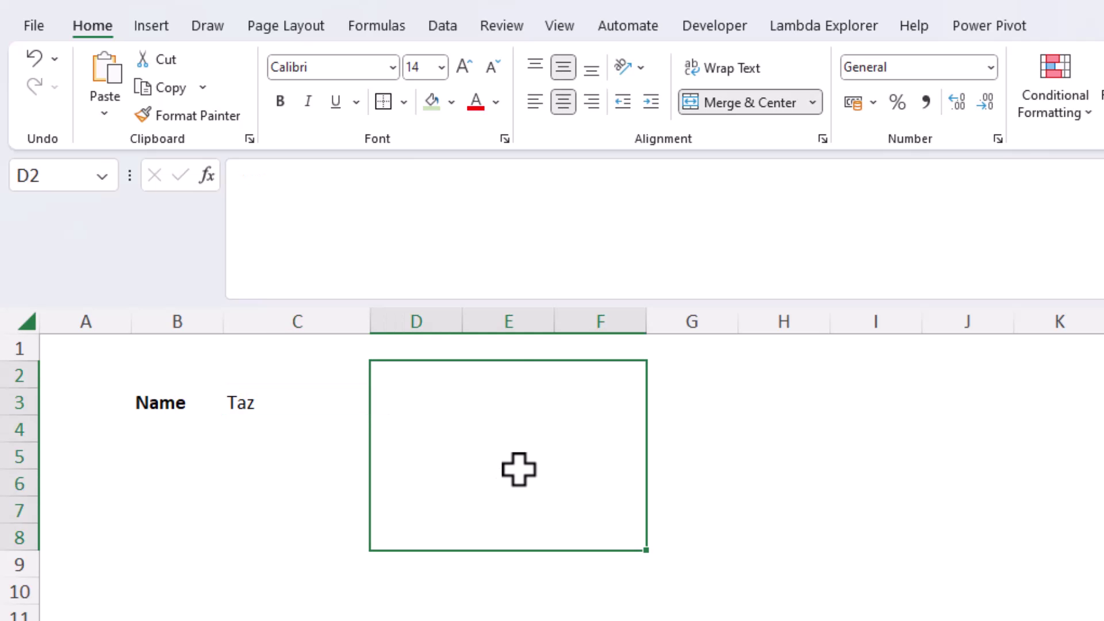
In merged D2, start =IMAGE with XLOOKUP(C3,reps[Name],reps[URL]) as the picture source.
left_click(520, 208)
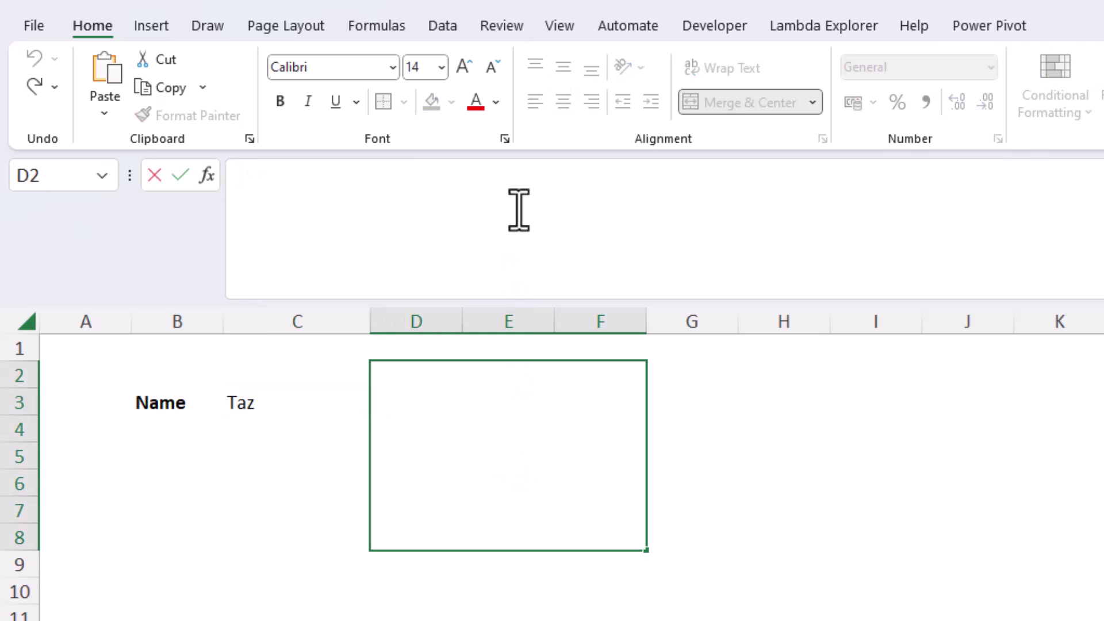
type("=im")
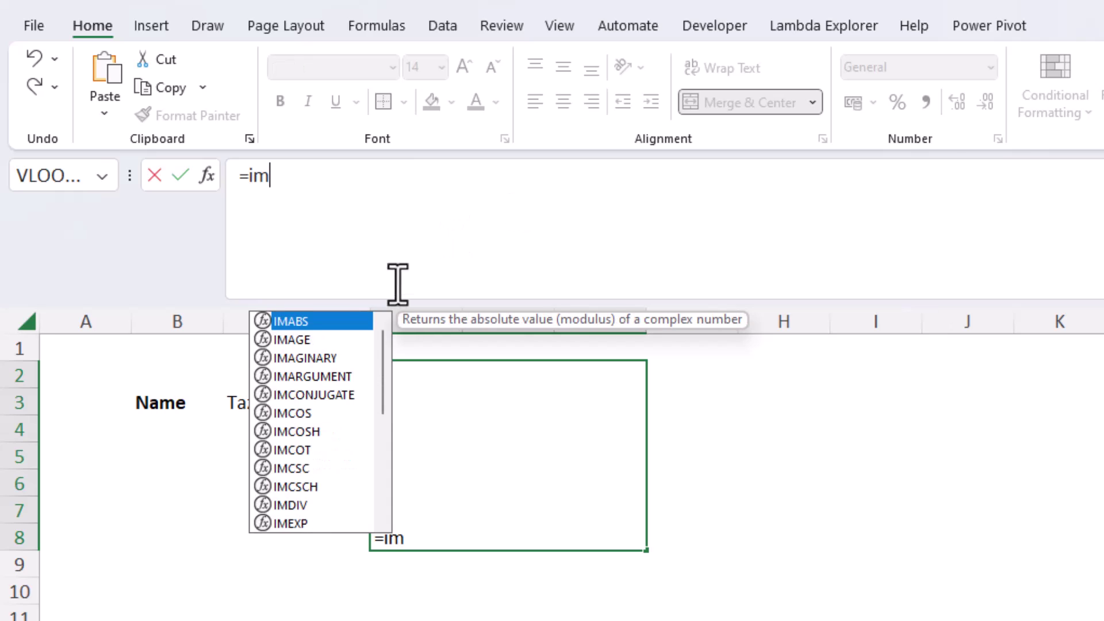
double_click(310, 339)
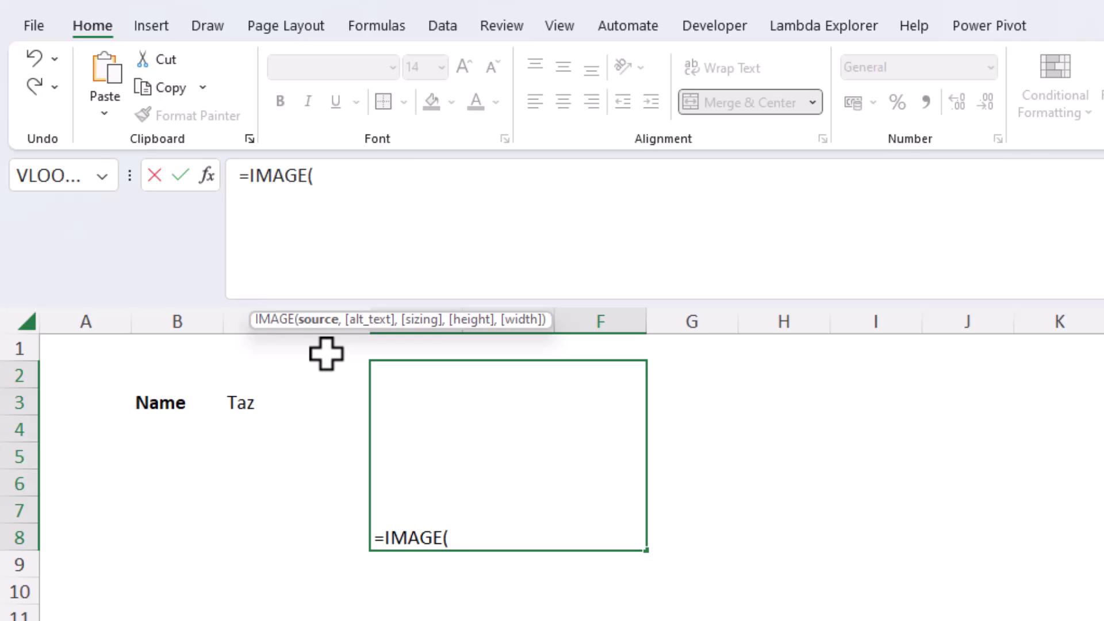
type("xl")
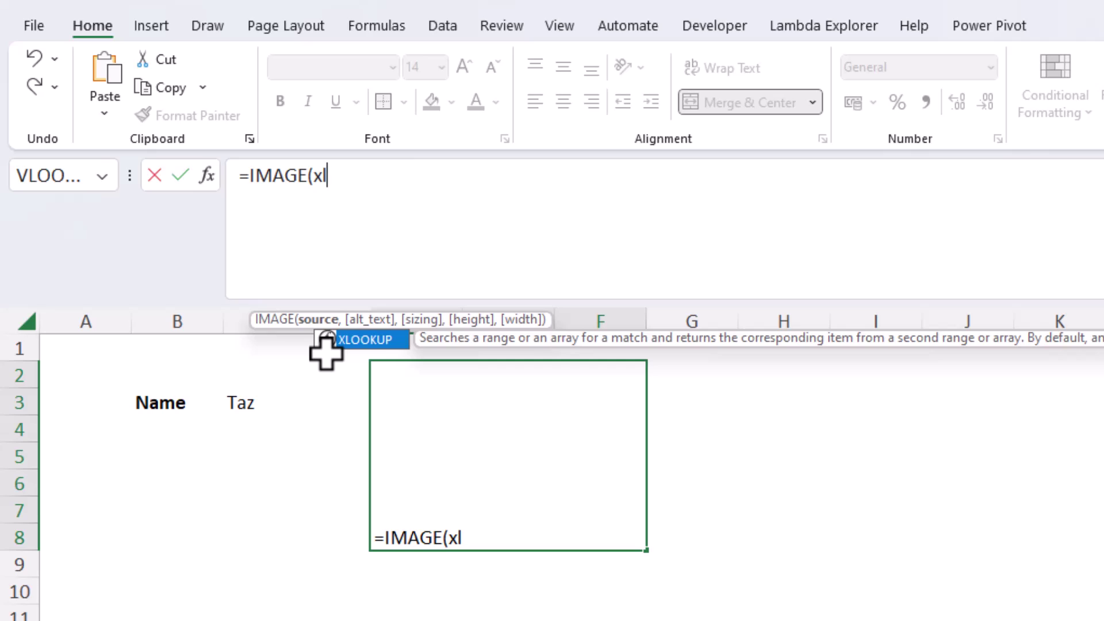
key("Tab")
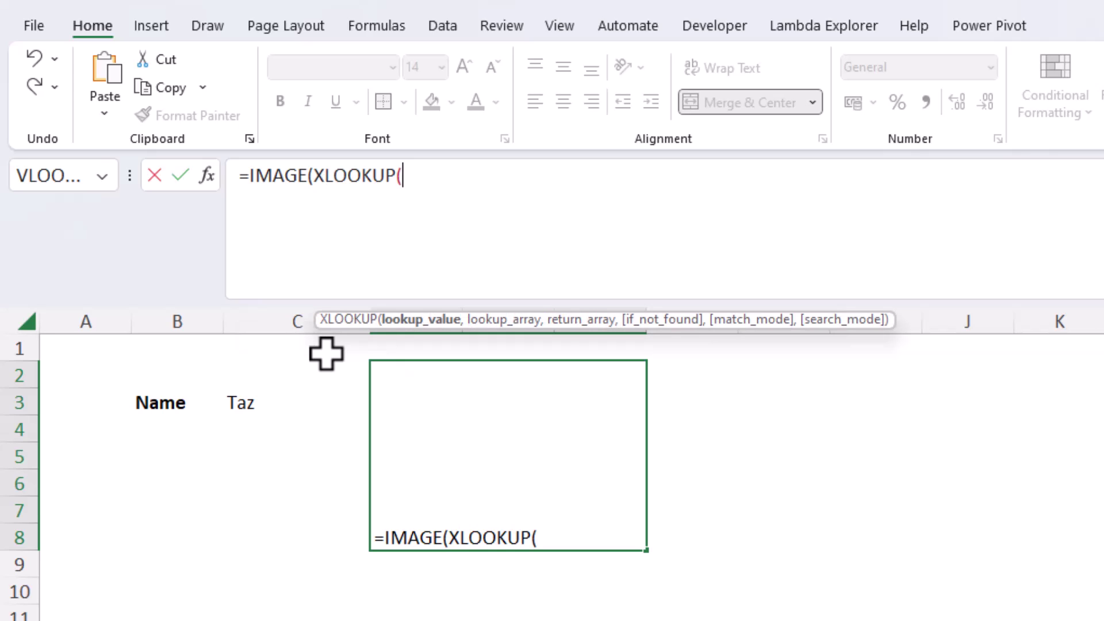
left_click(259, 405)
type(",")
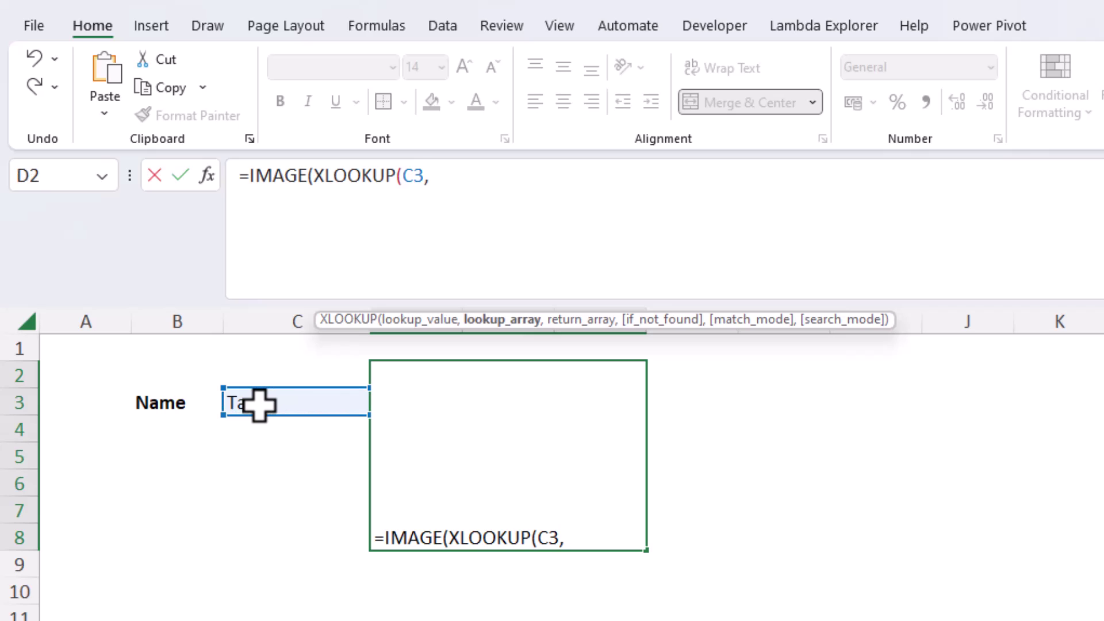
type("reps[")
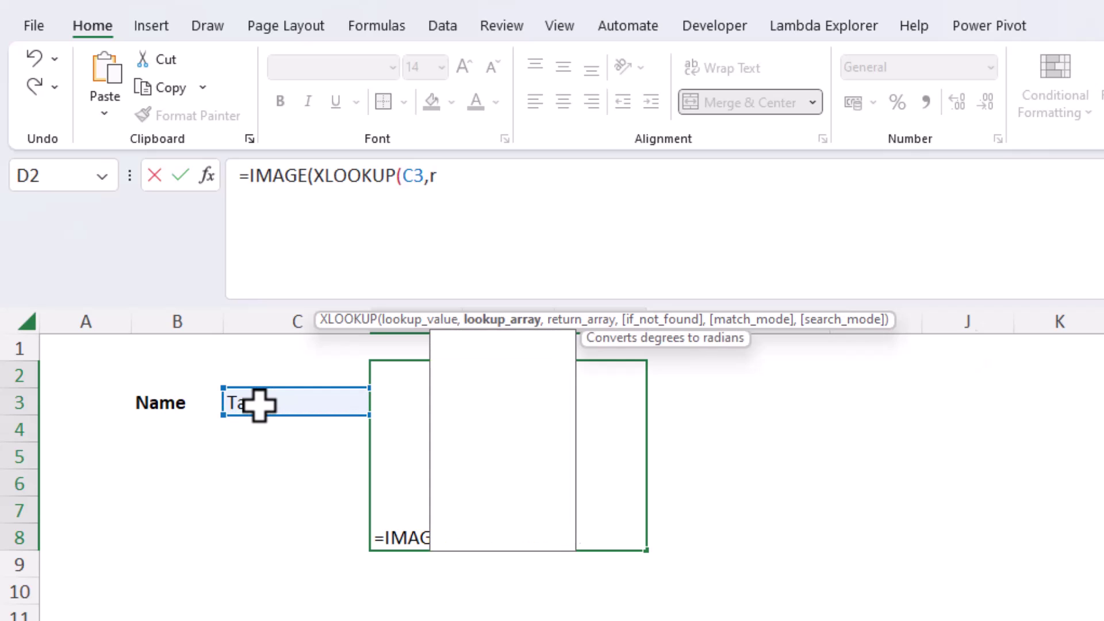
key("Down")
key("Down")
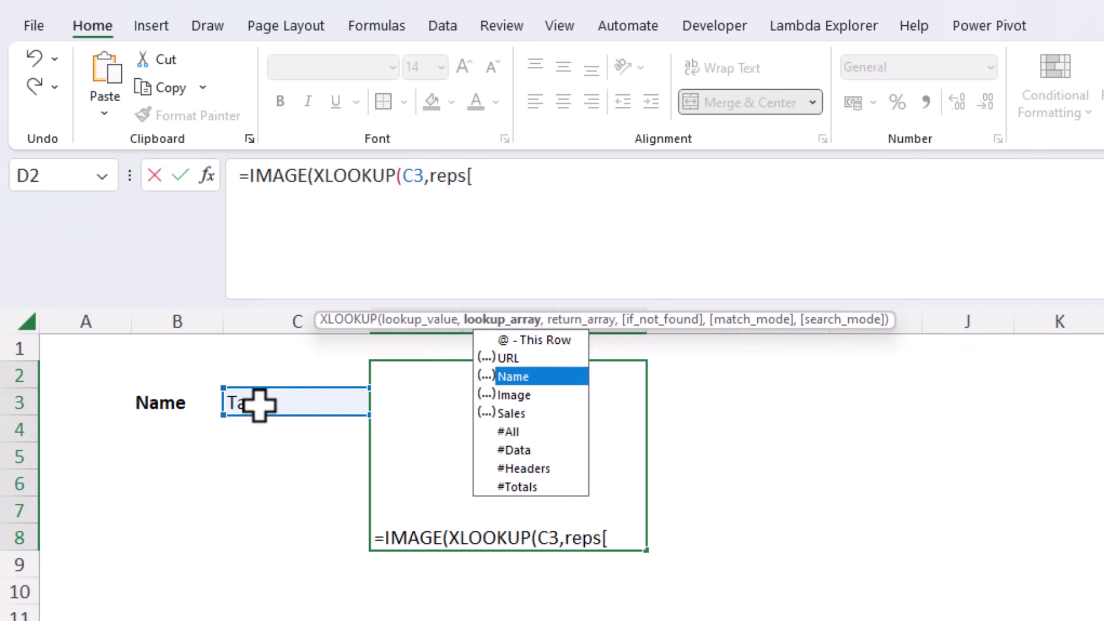
key("Tab")
type("],")
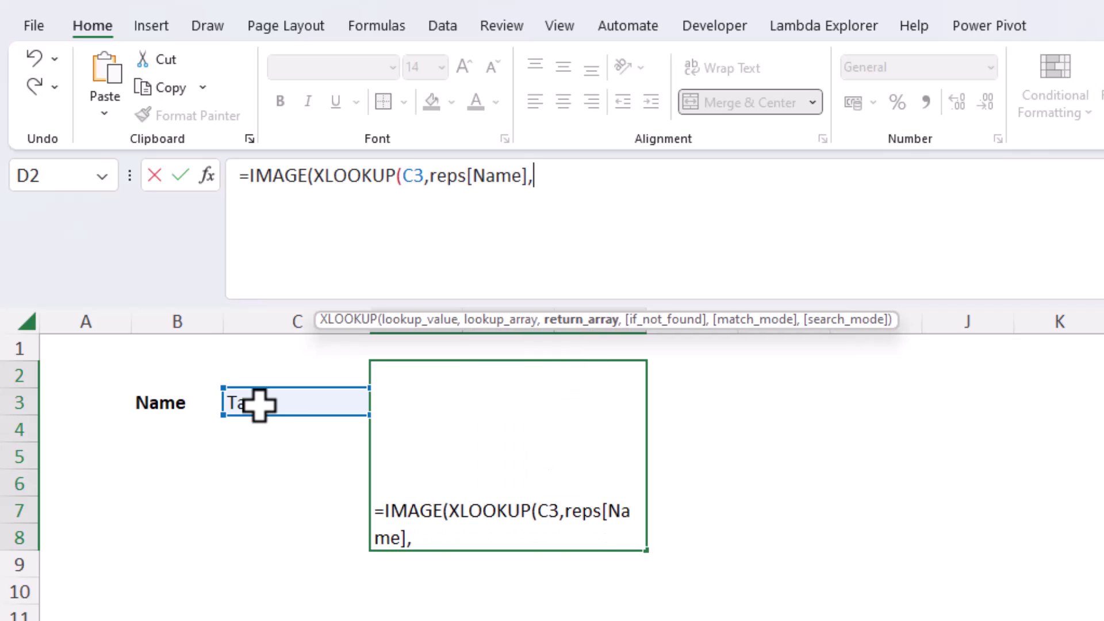
type("reps[")
key("Down")
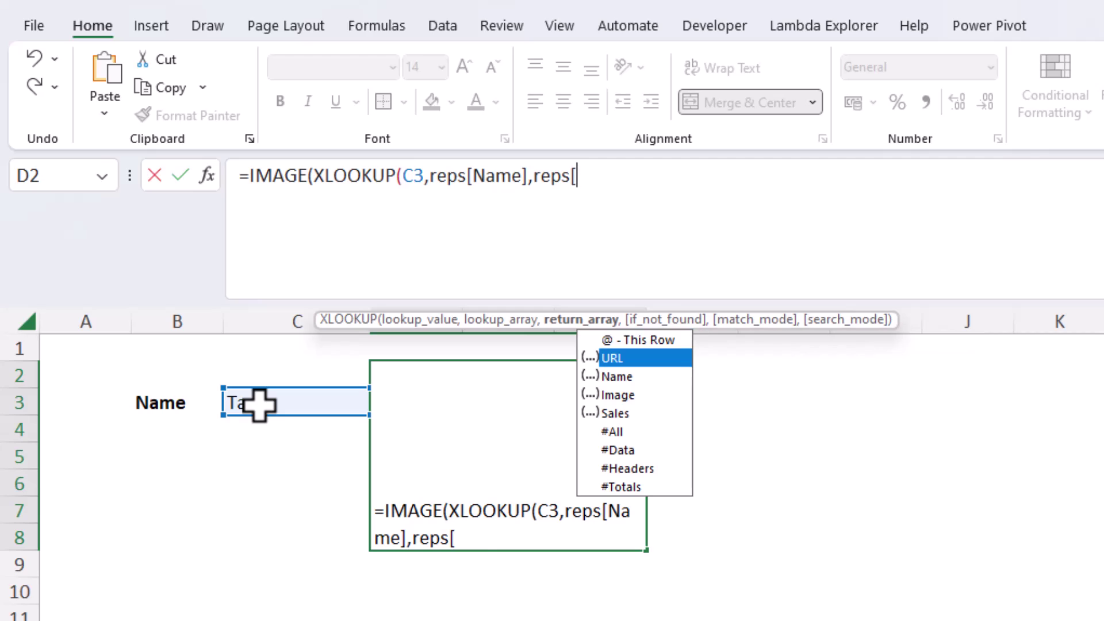
key("Tab")
type("])")
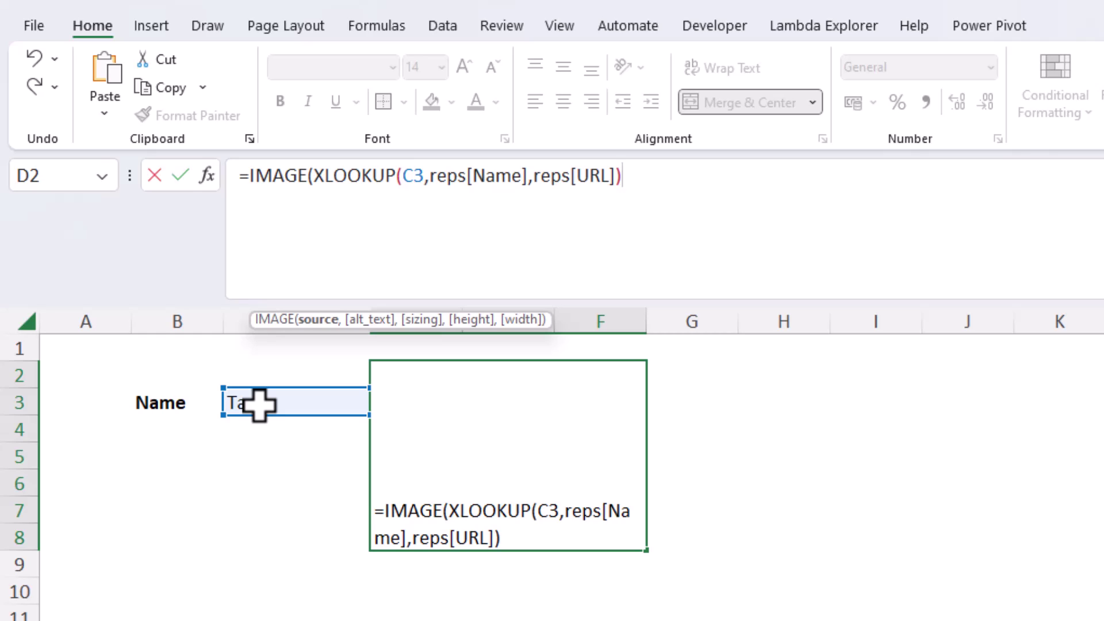
Add C3 as alt text and Custom sizing (3) at 150 by 150.
type(",")
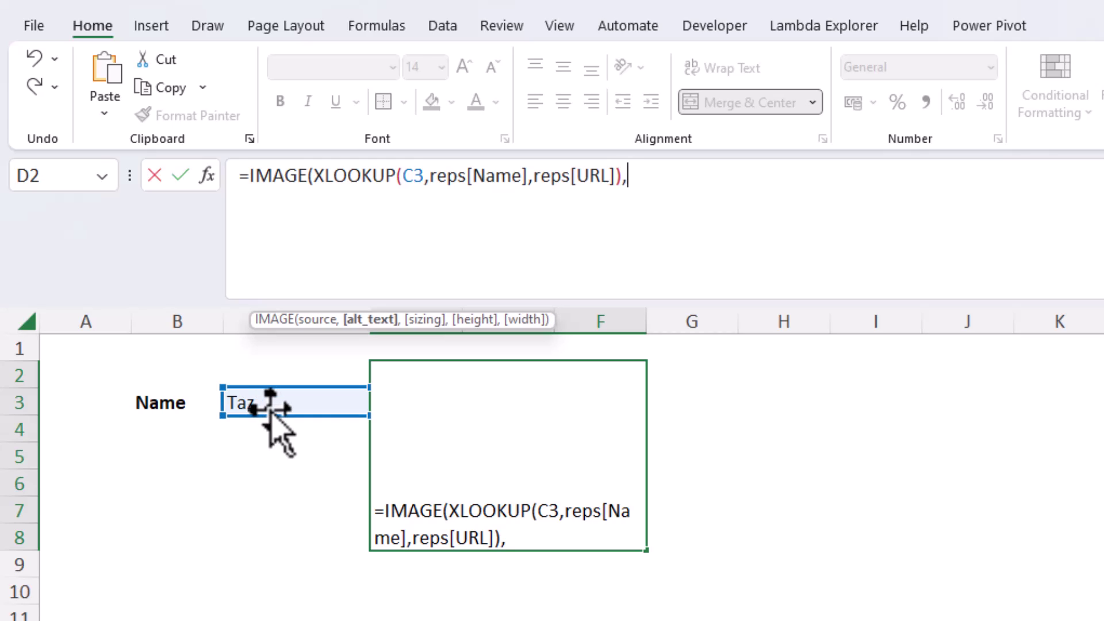
left_click(270, 403)
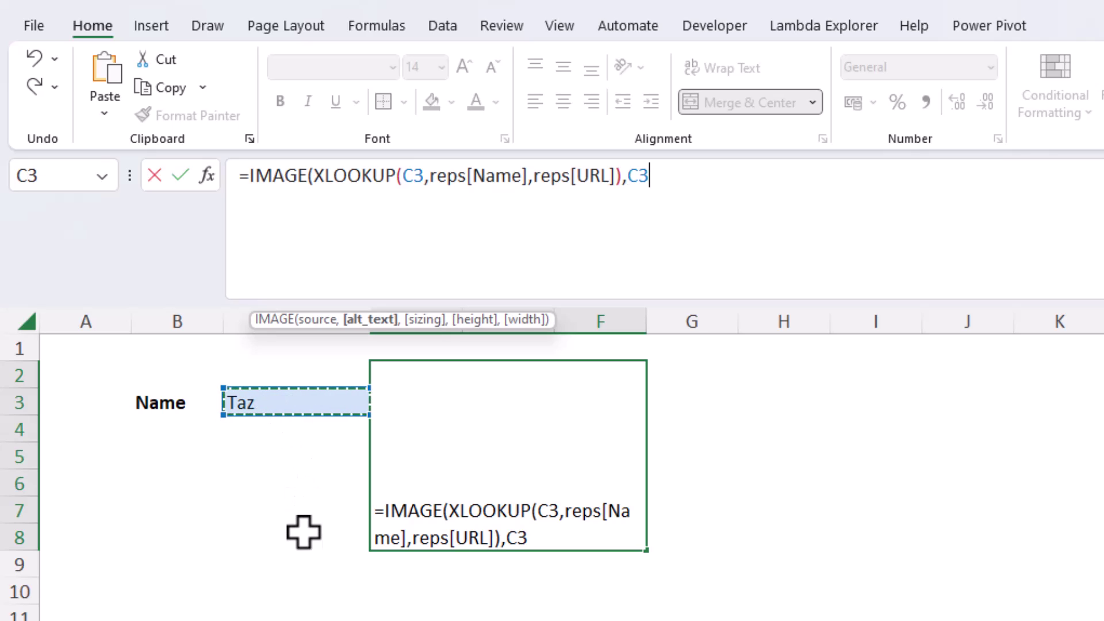
type(",")
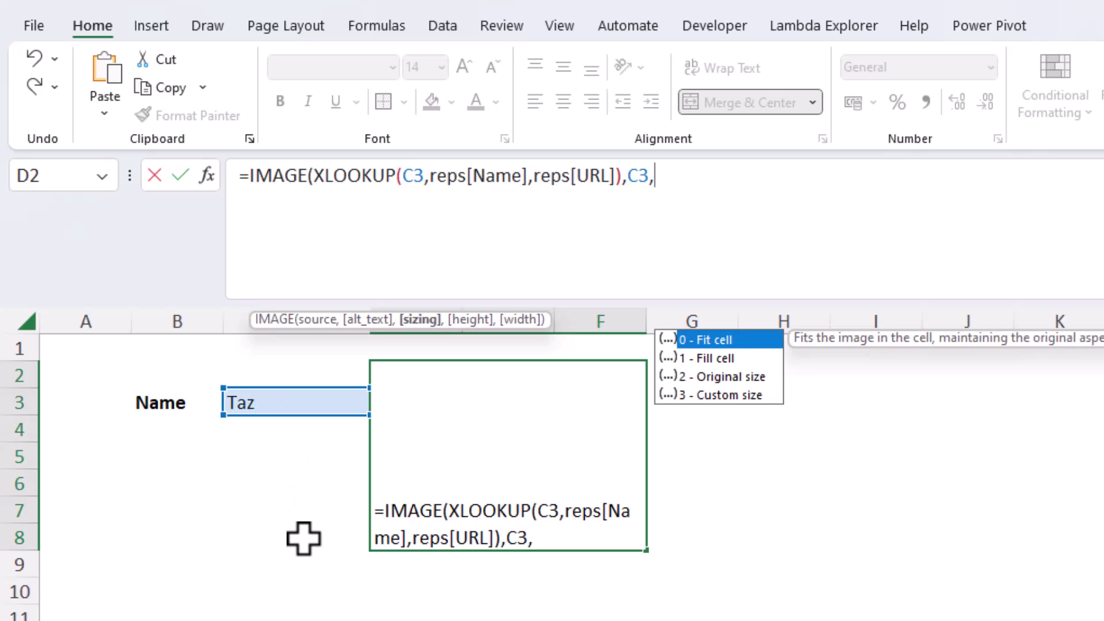
key("Down")
key("Down")
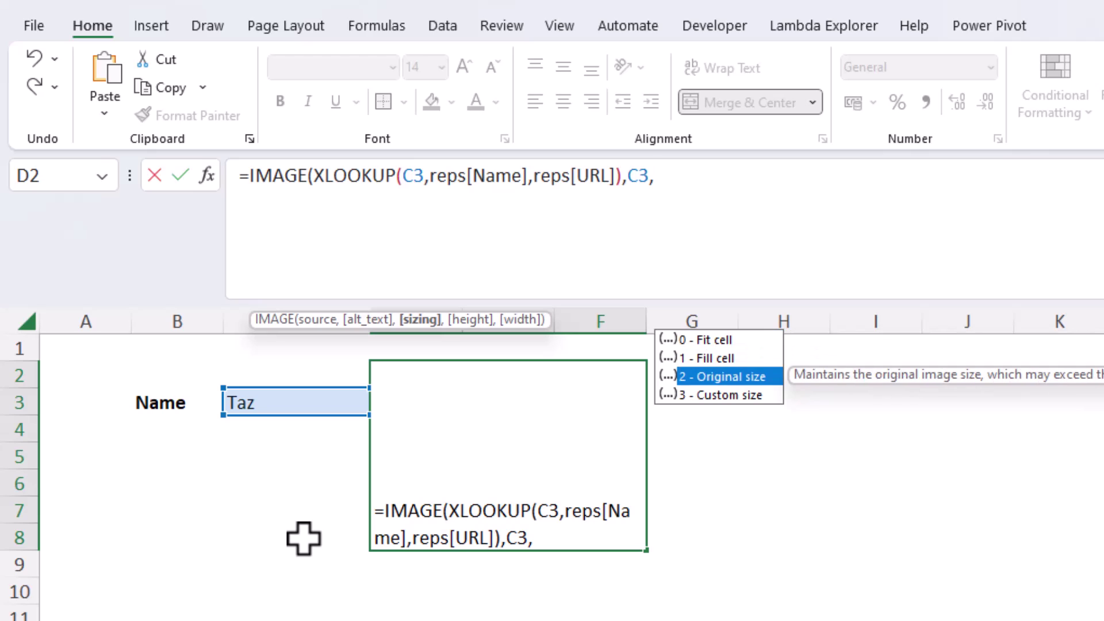
key("Down")
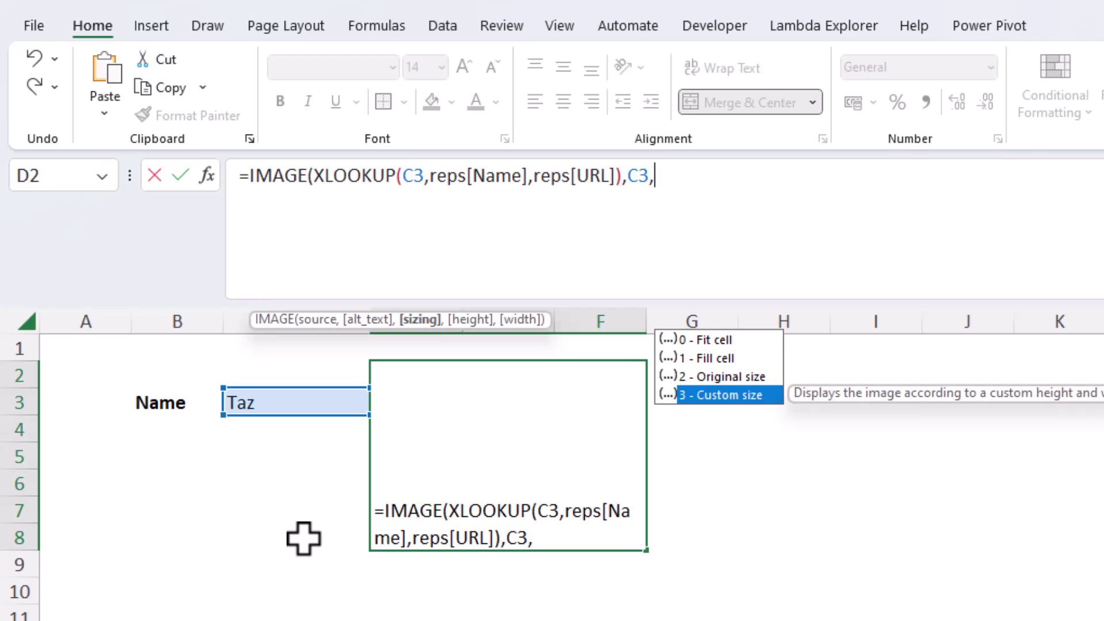
key("Up")
key("Up")
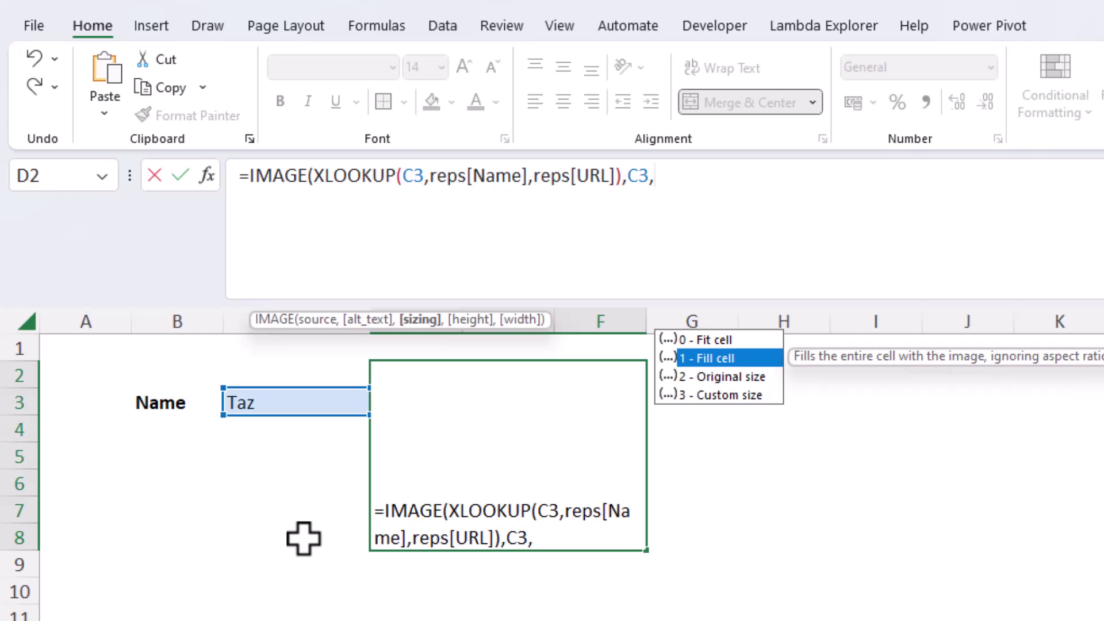
key("Down")
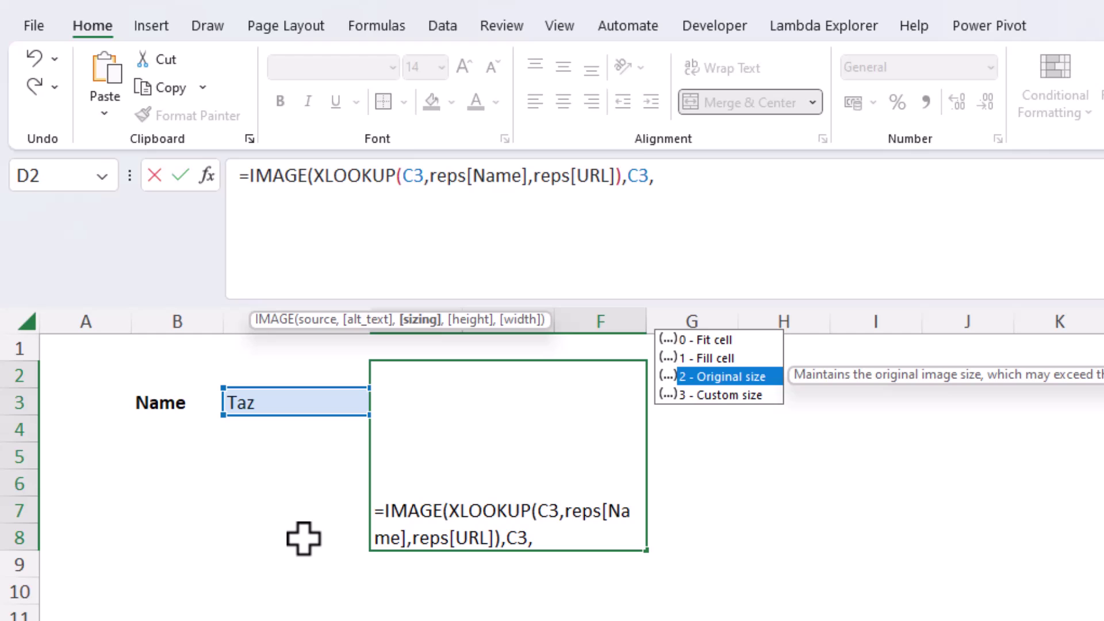
key("Down")
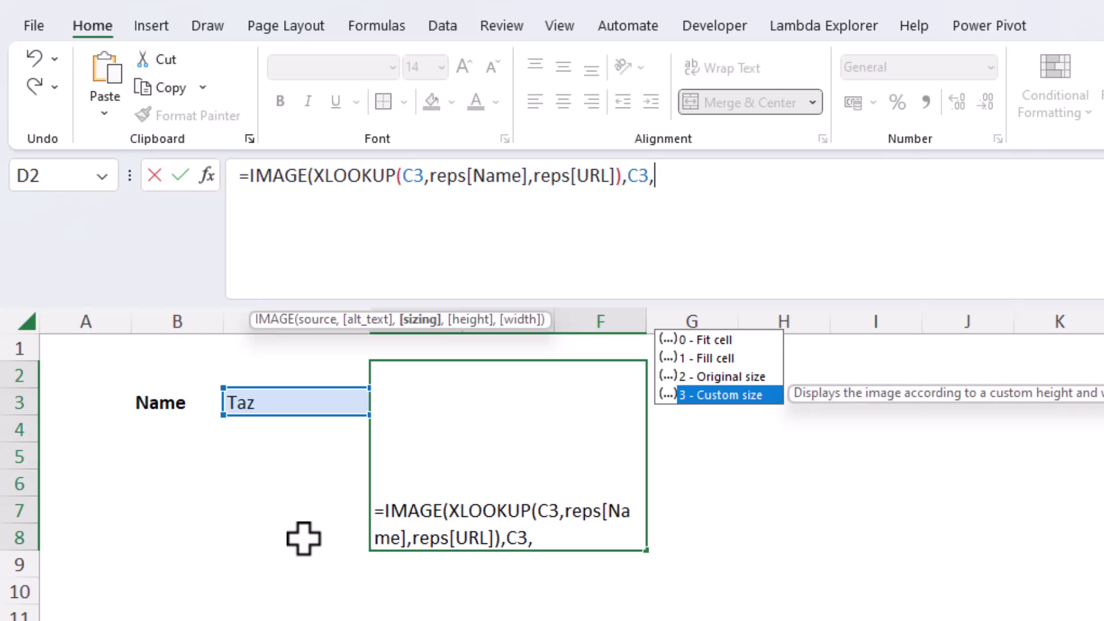
key("Tab")
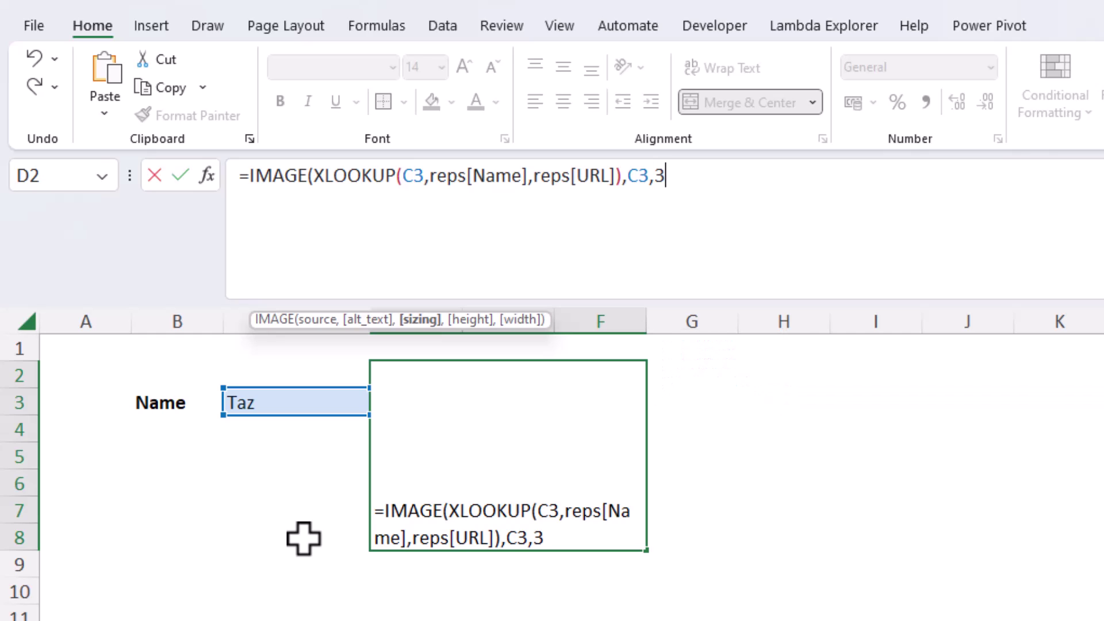
type(",15")
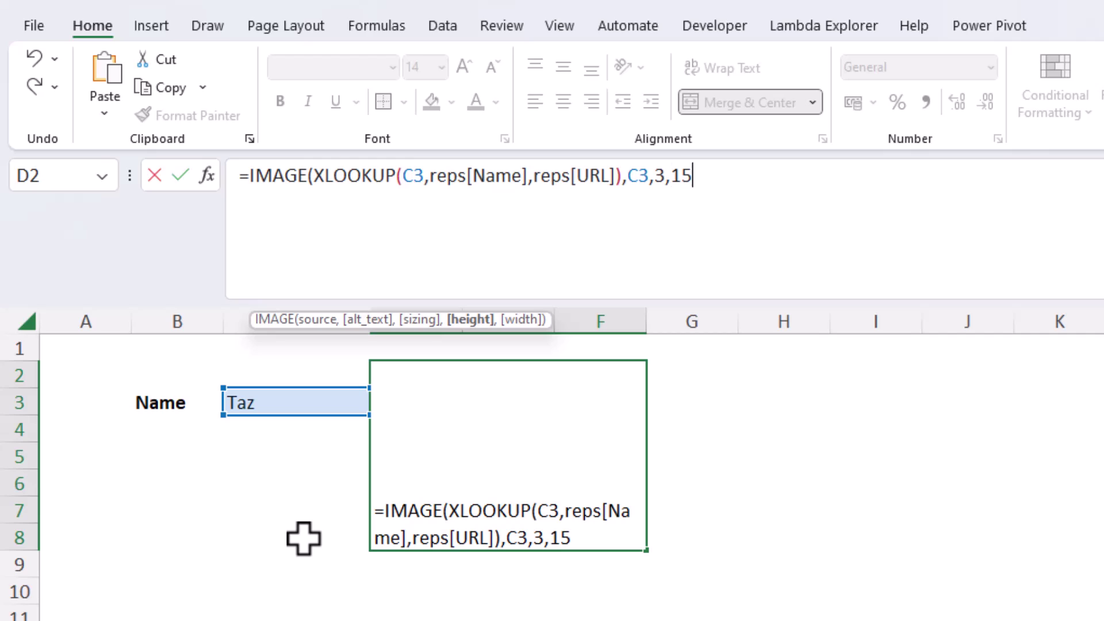
type("0,150")
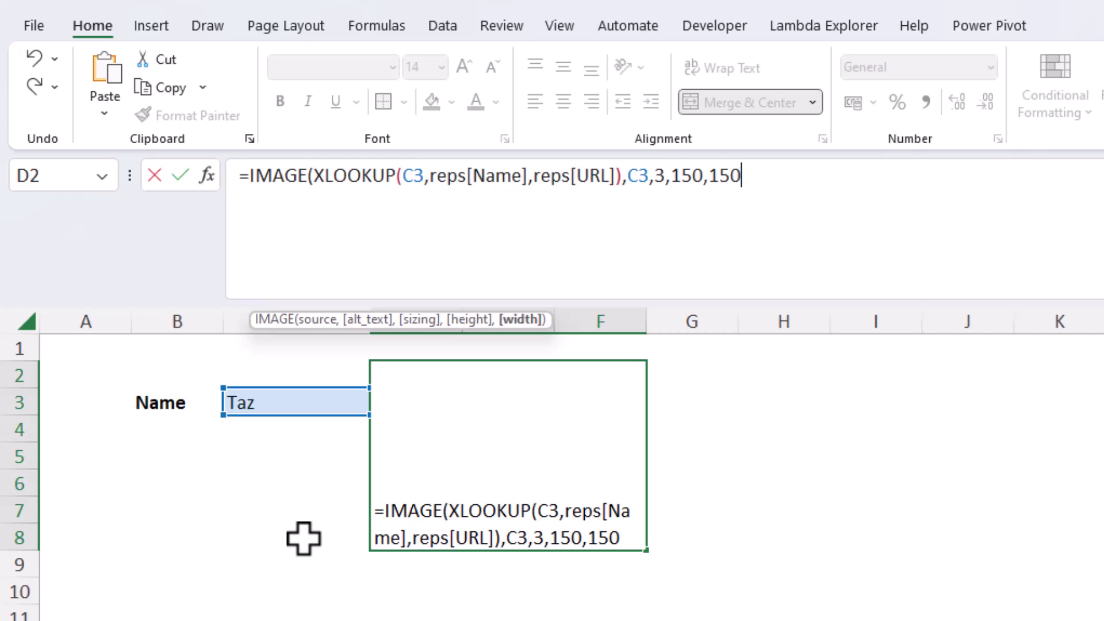
type(")")
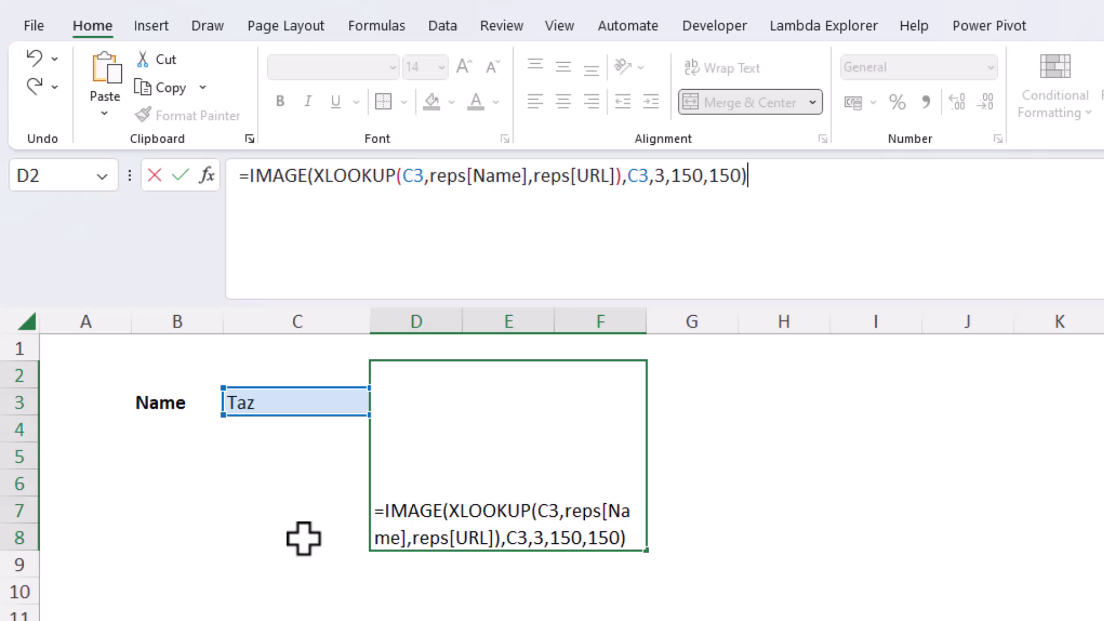
Commit the picture formula, then switch C3 to Snoopy and then Bart Simpson.
key("Return")
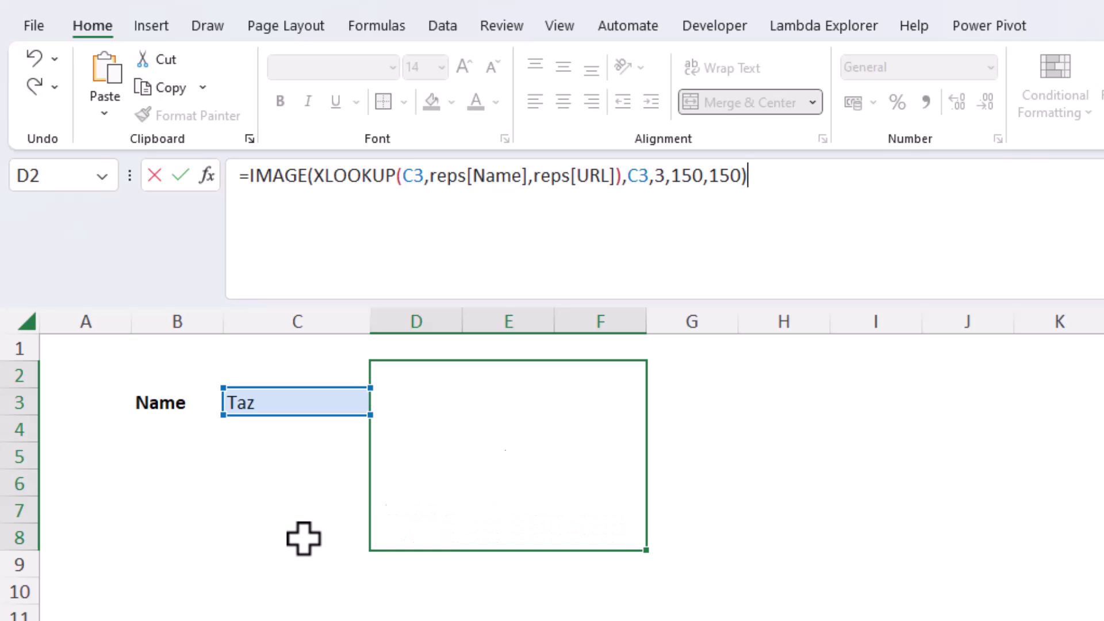
left_click(275, 402)
left_click(380, 405)
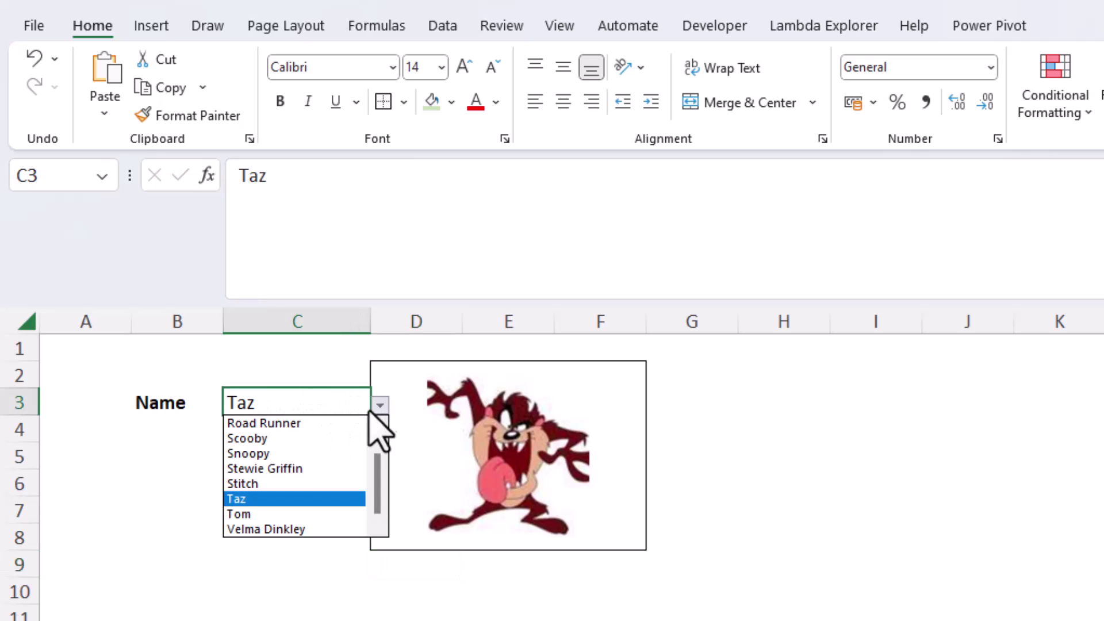
left_click(310, 455)
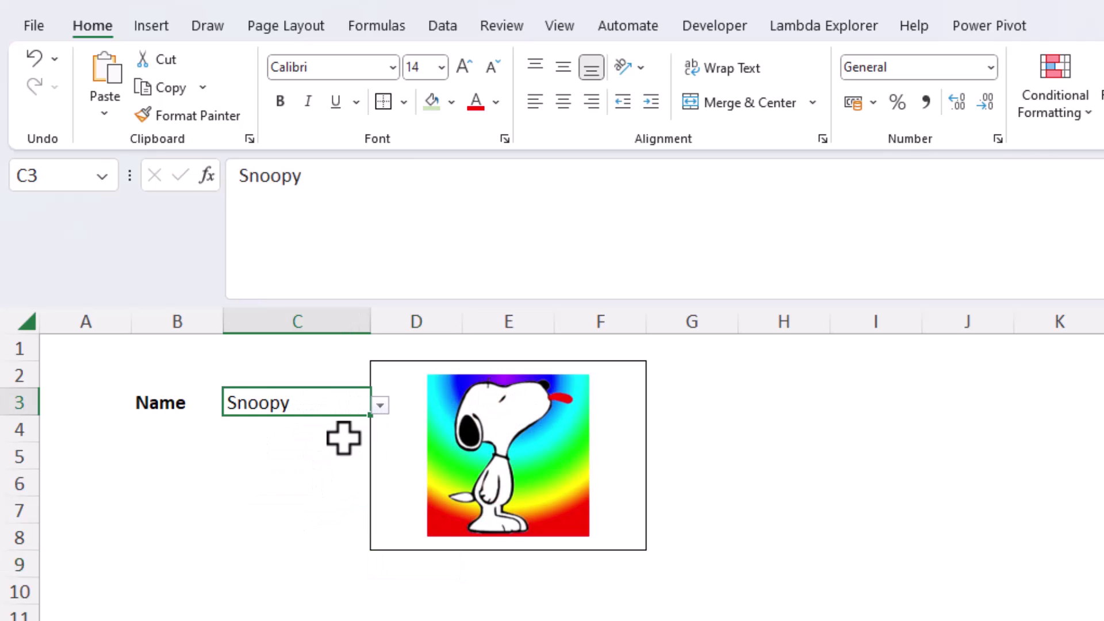
left_click(377, 410)
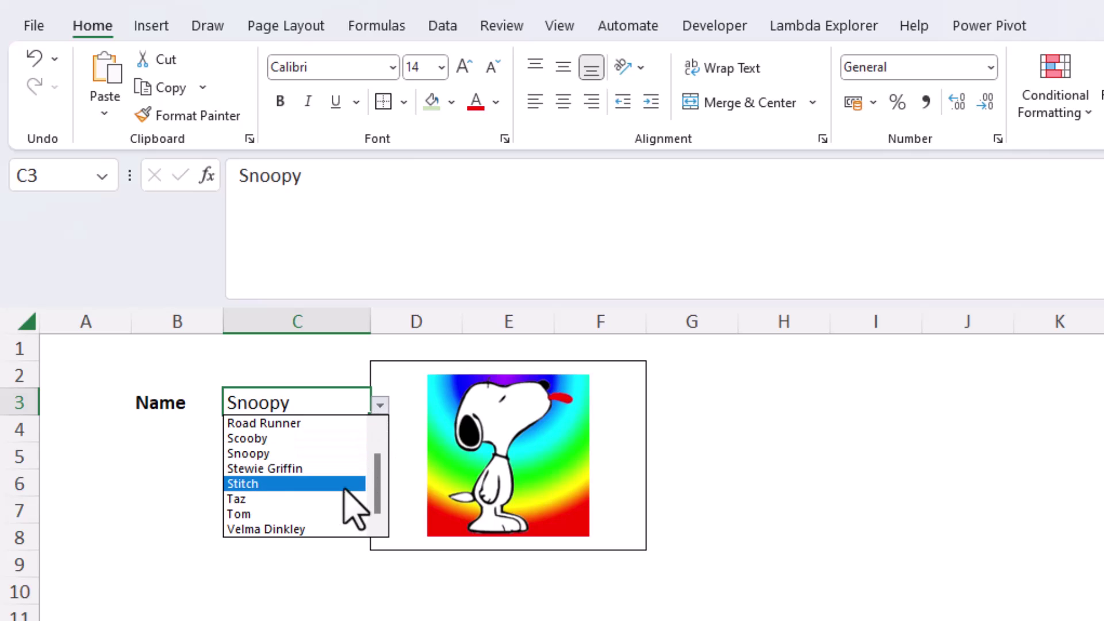
scroll(376, 462, "up", 1)
scroll(375, 454, "up", 1)
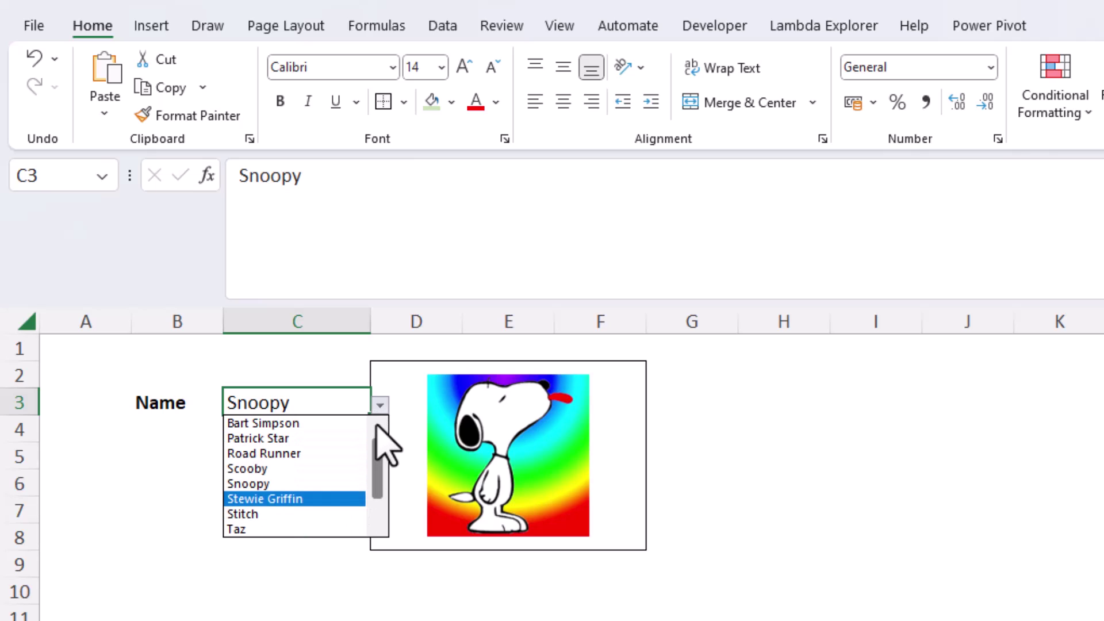
left_click(302, 424)
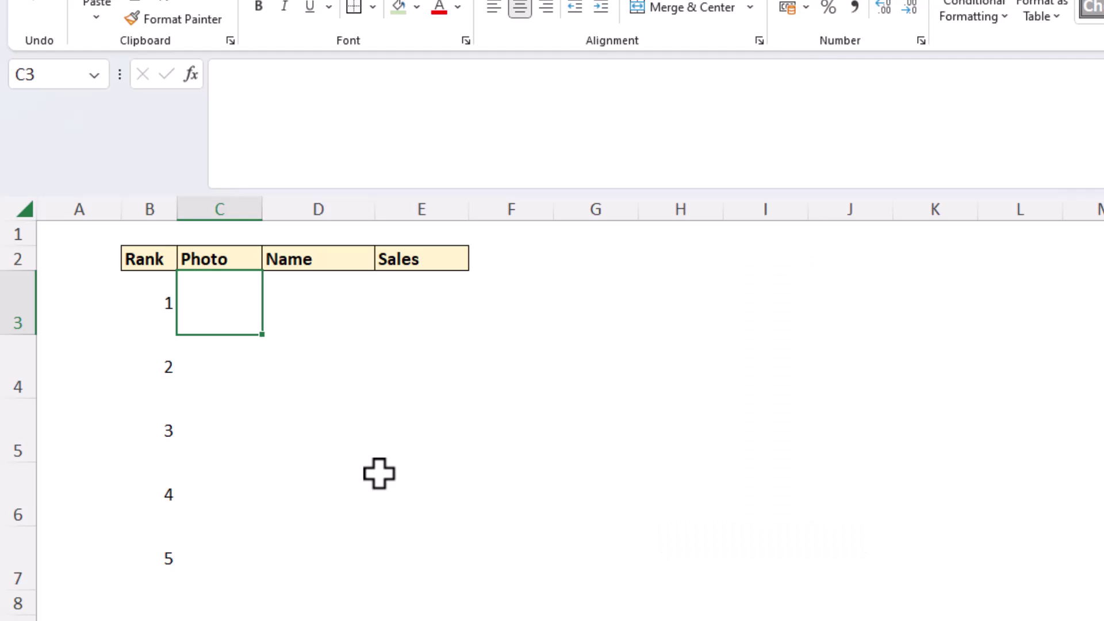
Enter =SORT(reps,4,-1) in C3 to spill all reps by descending sales.
type("=sort(")
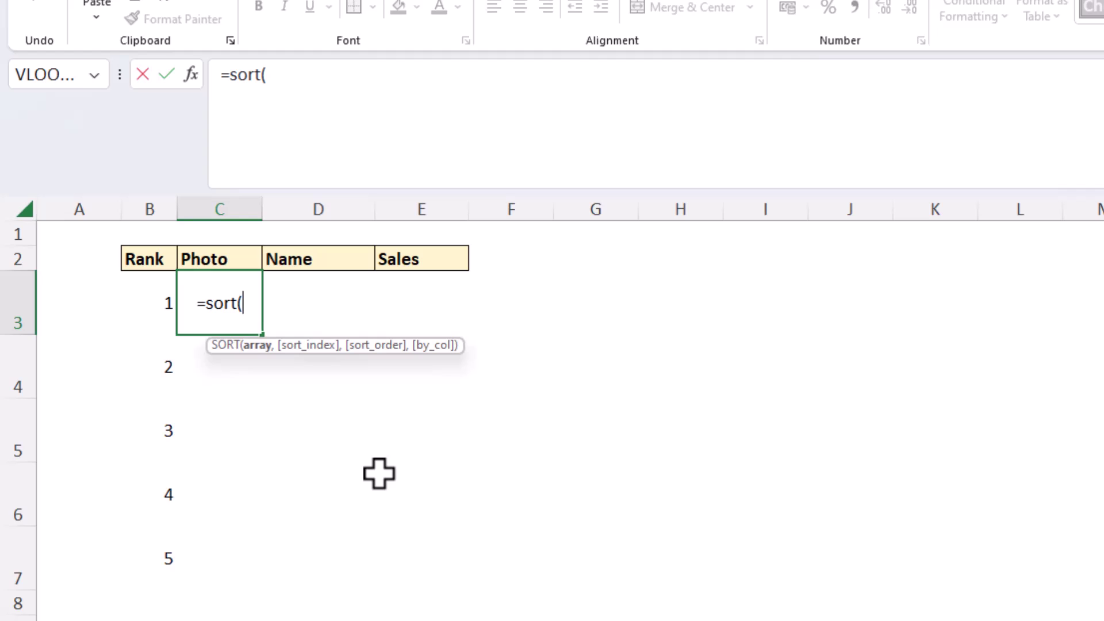
type("reps,")
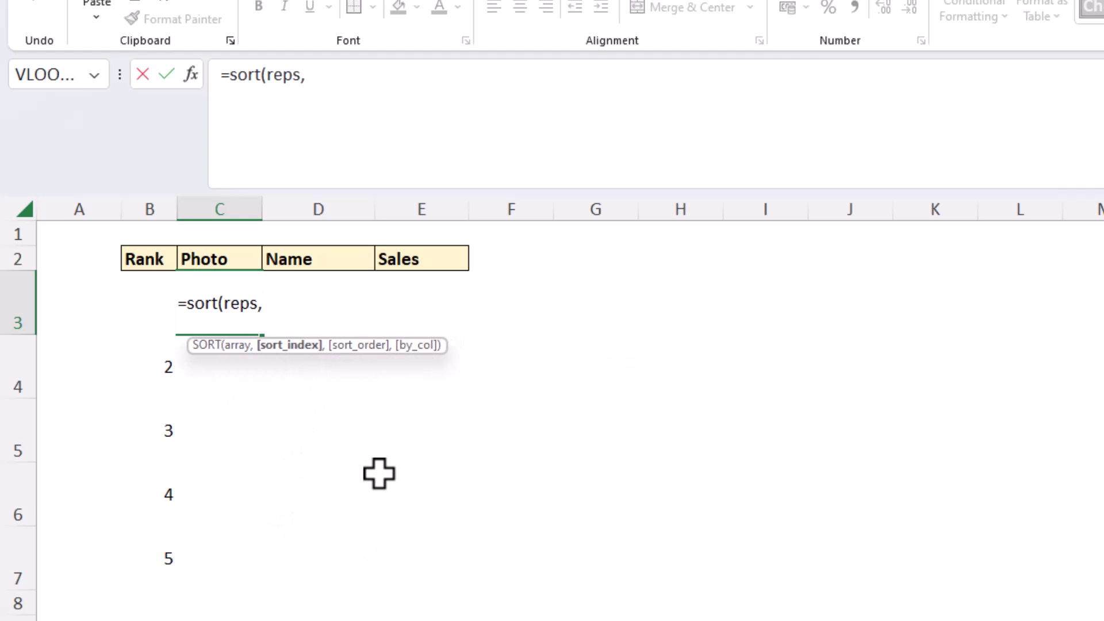
type("4,-1)")
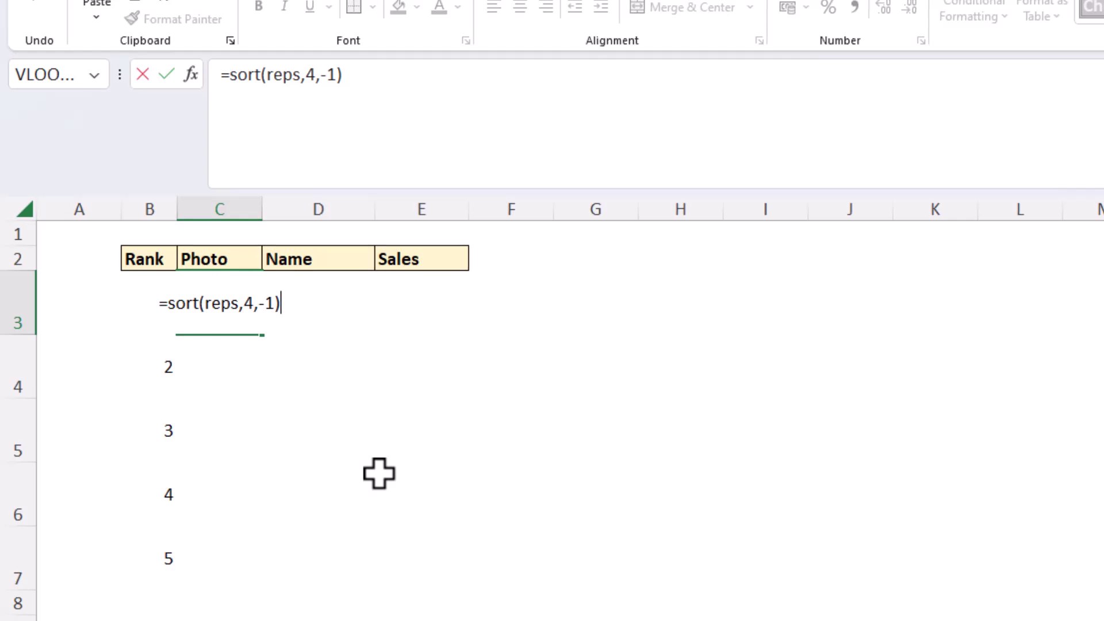
key("Return")
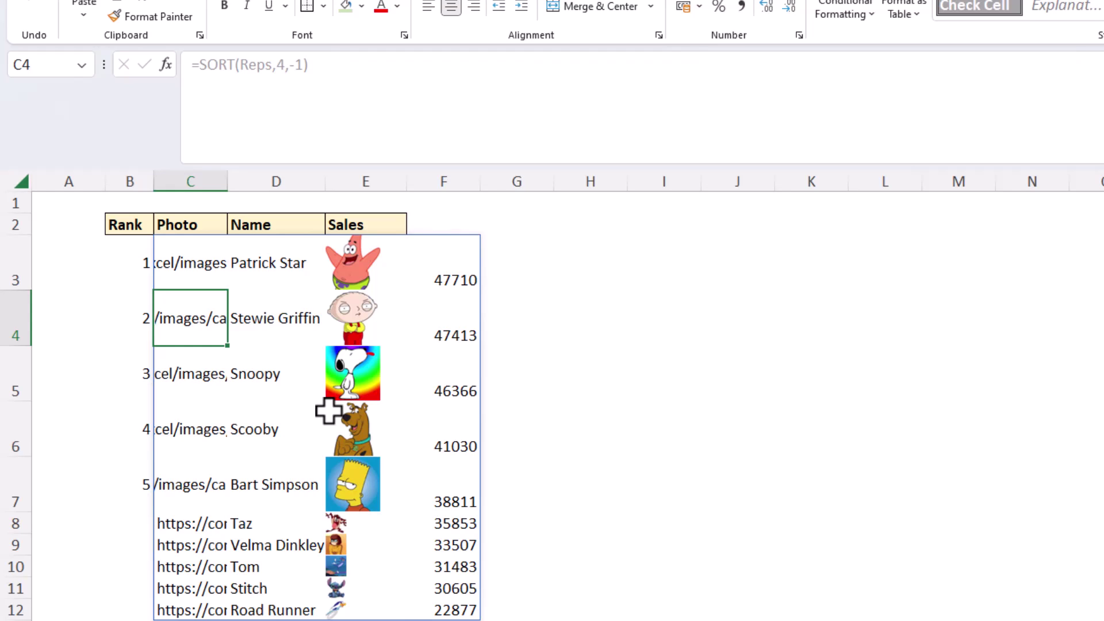
Wrap the C3 formula in CHOOSECOLS(...,3,2,4) to show photo, name and sales columns.
left_click(194, 260)
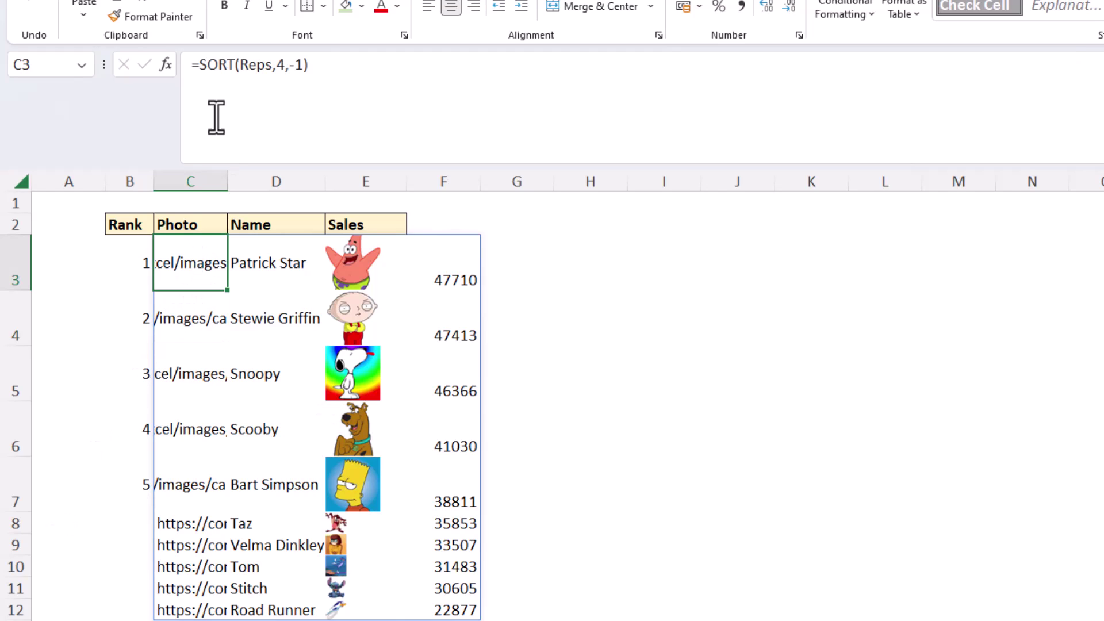
left_click(201, 66)
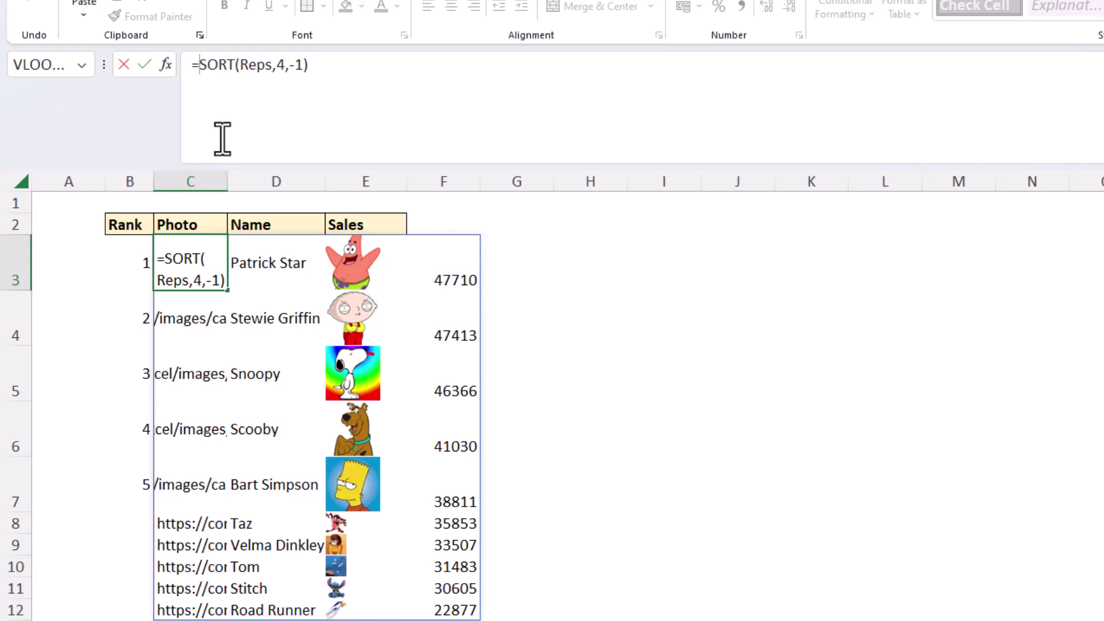
type("choo")
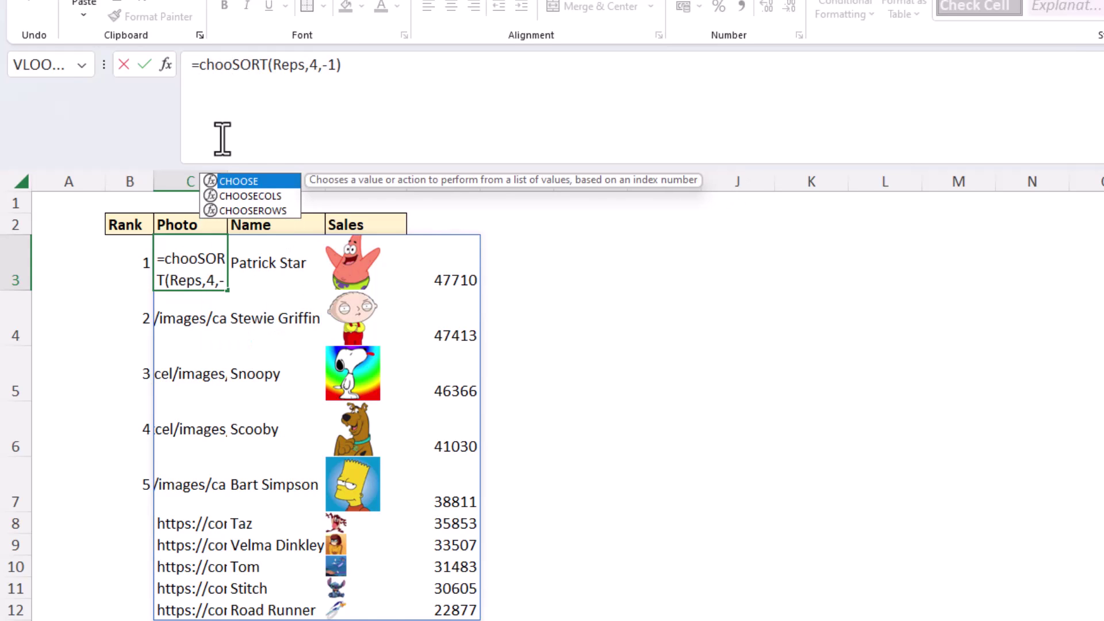
key("Down")
key("Tab")
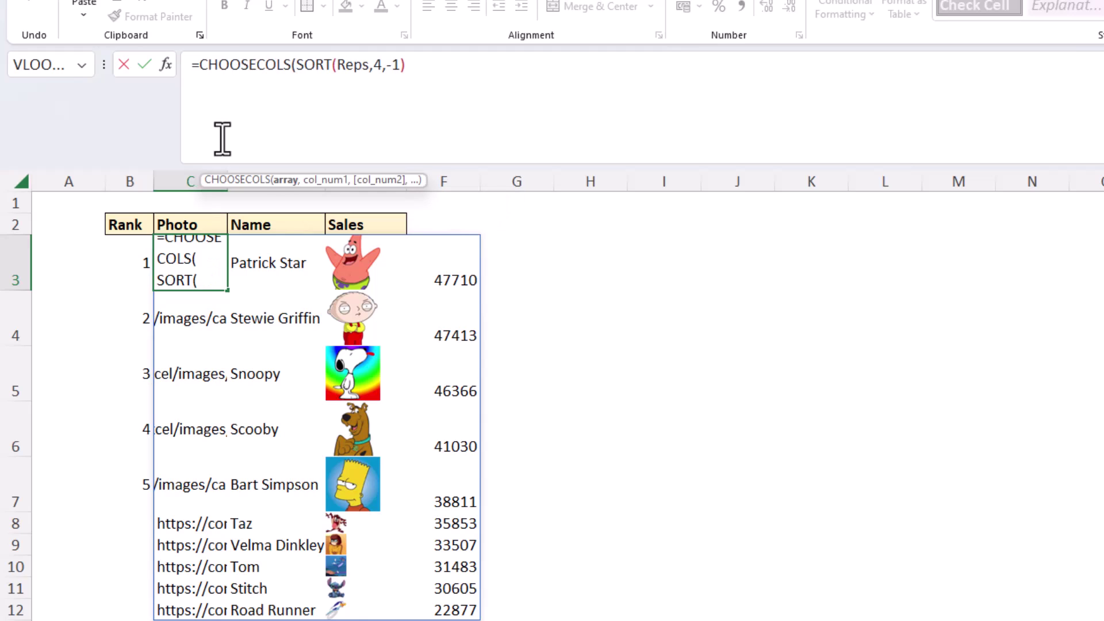
left_click(432, 66)
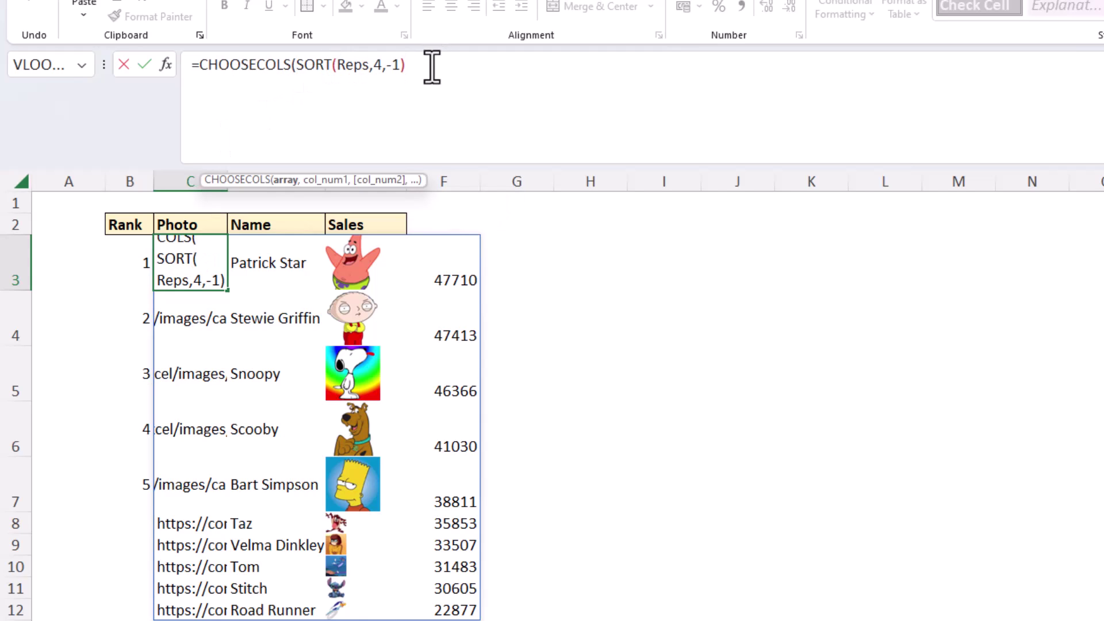
type(",")
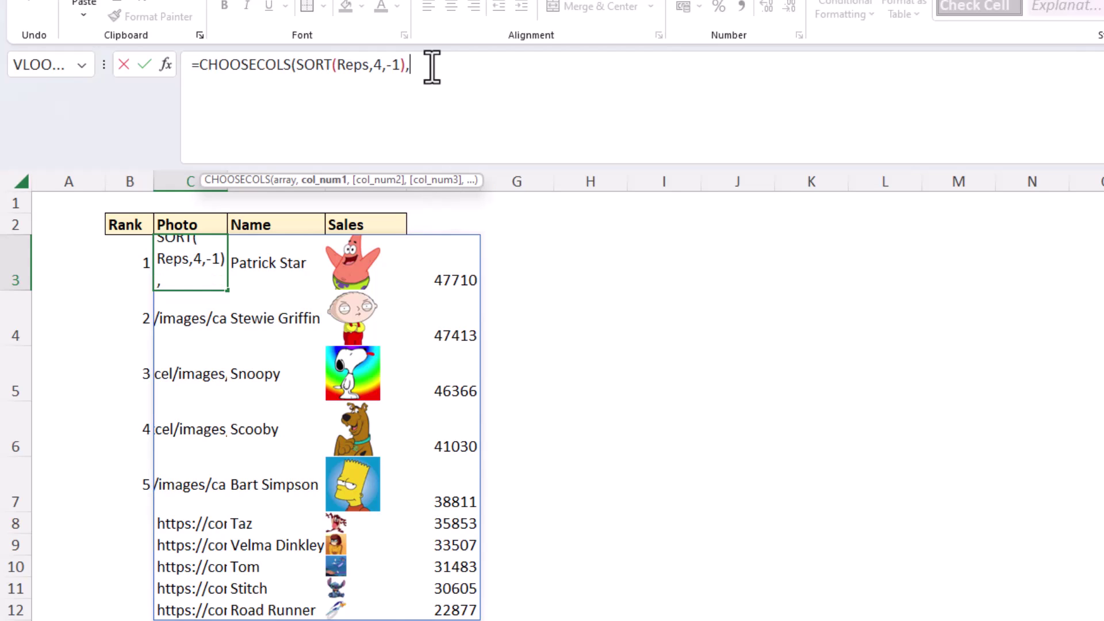
type("3,2")
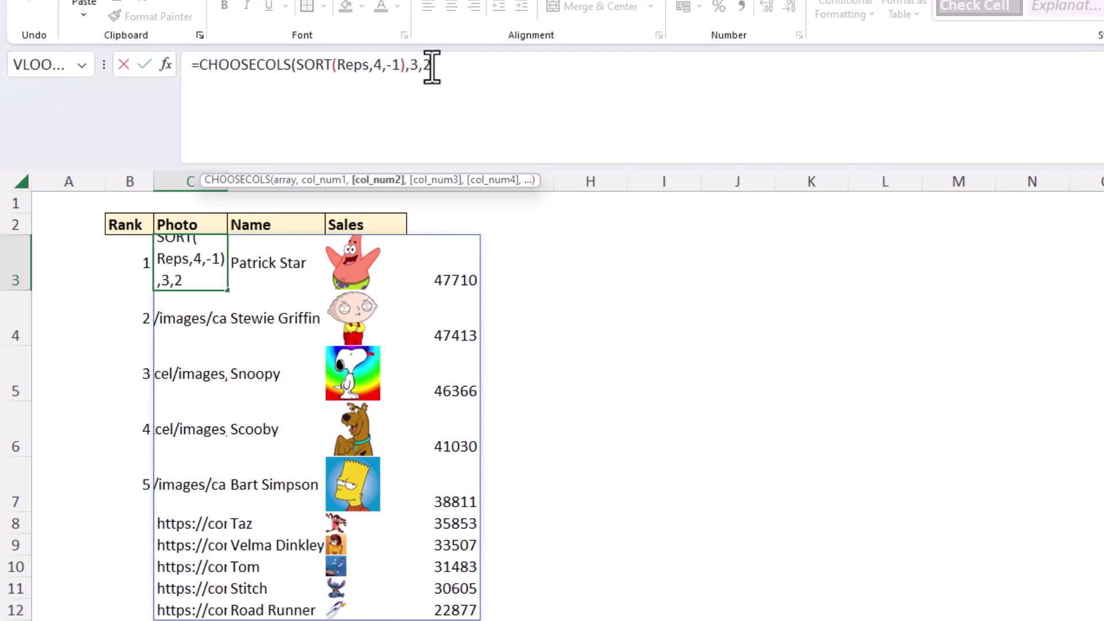
type(",4")
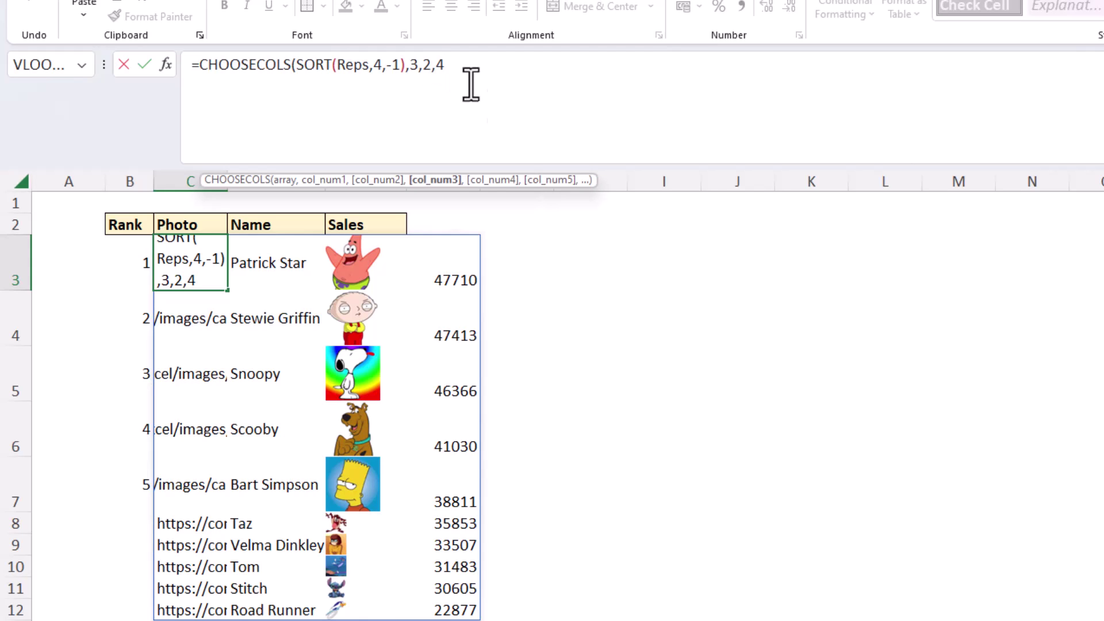
type(")")
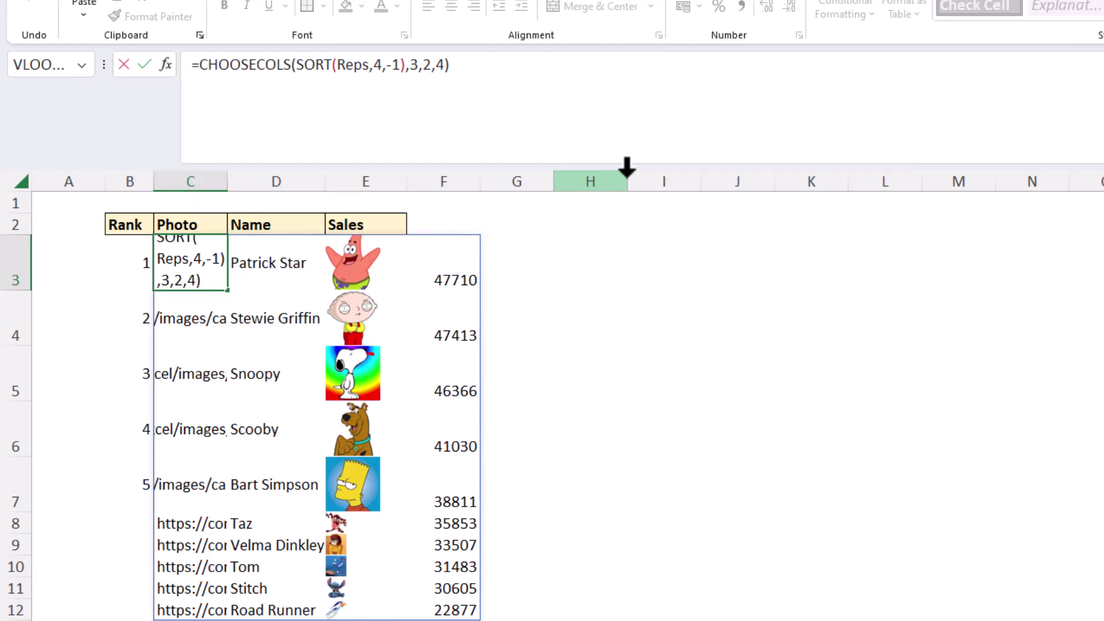
key("Return")
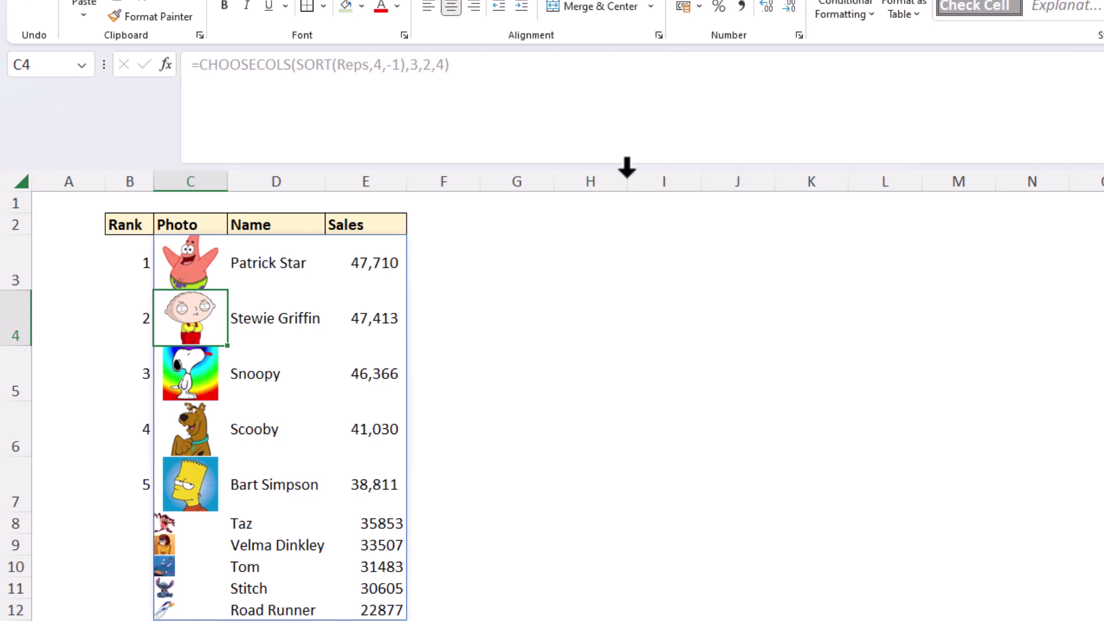
Wrap the C3 formula in TAKE(...,5) to keep only the top five reps.
left_click(222, 255)
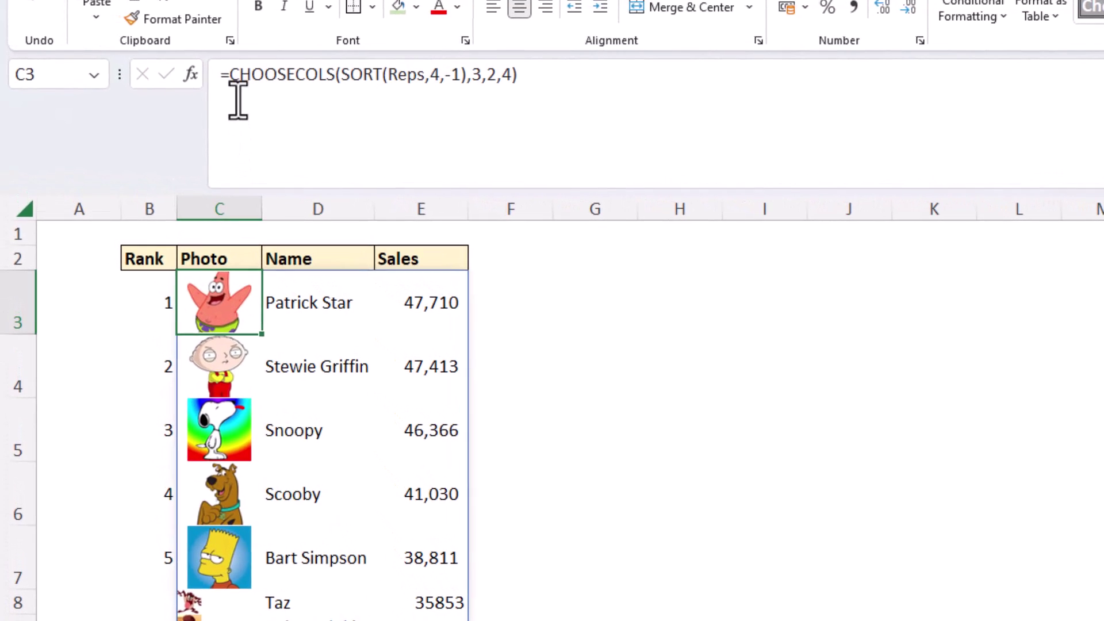
left_click(232, 76)
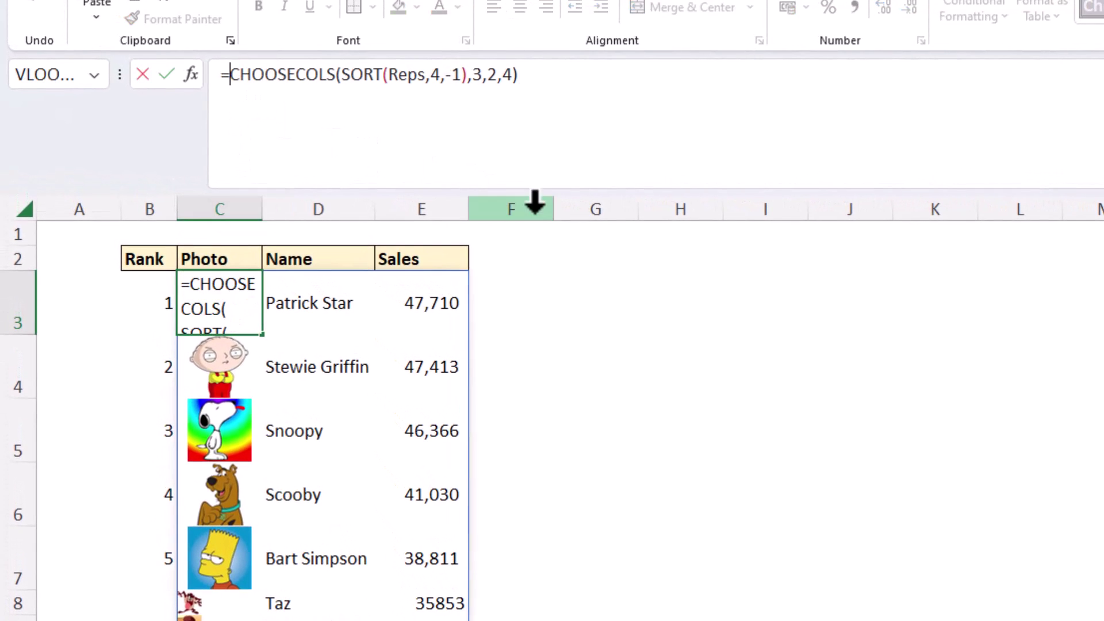
type("tak")
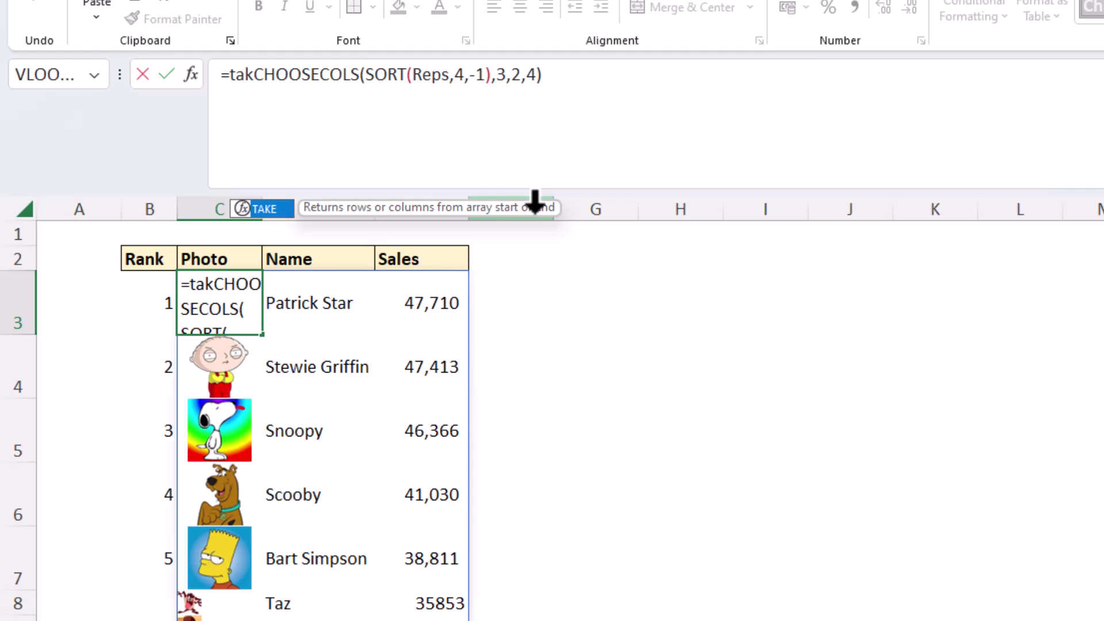
key("Tab")
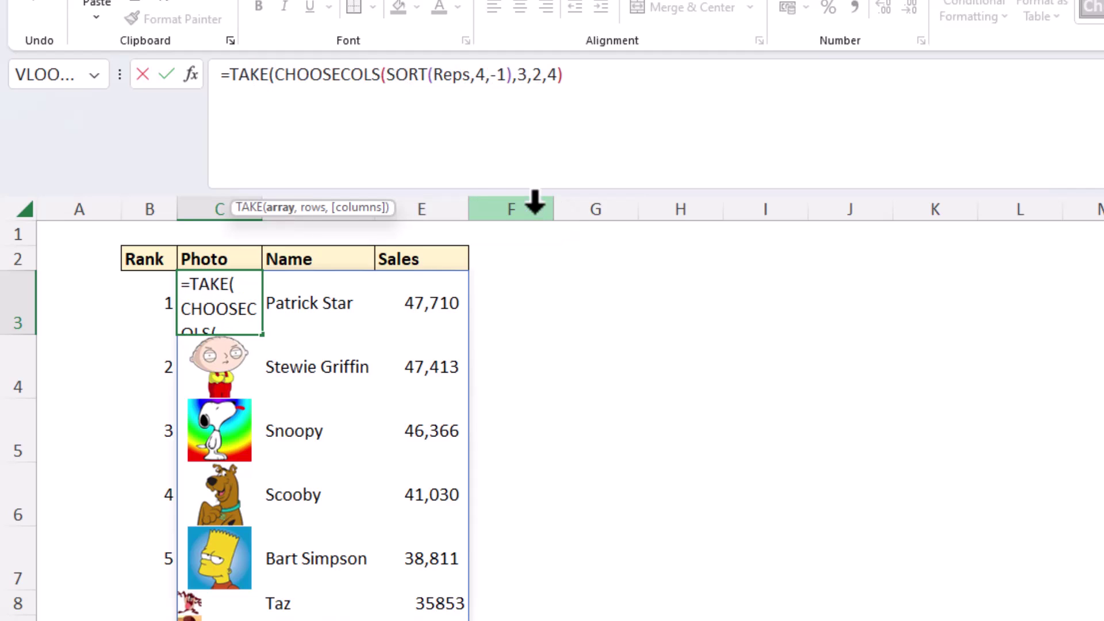
left_click(643, 78)
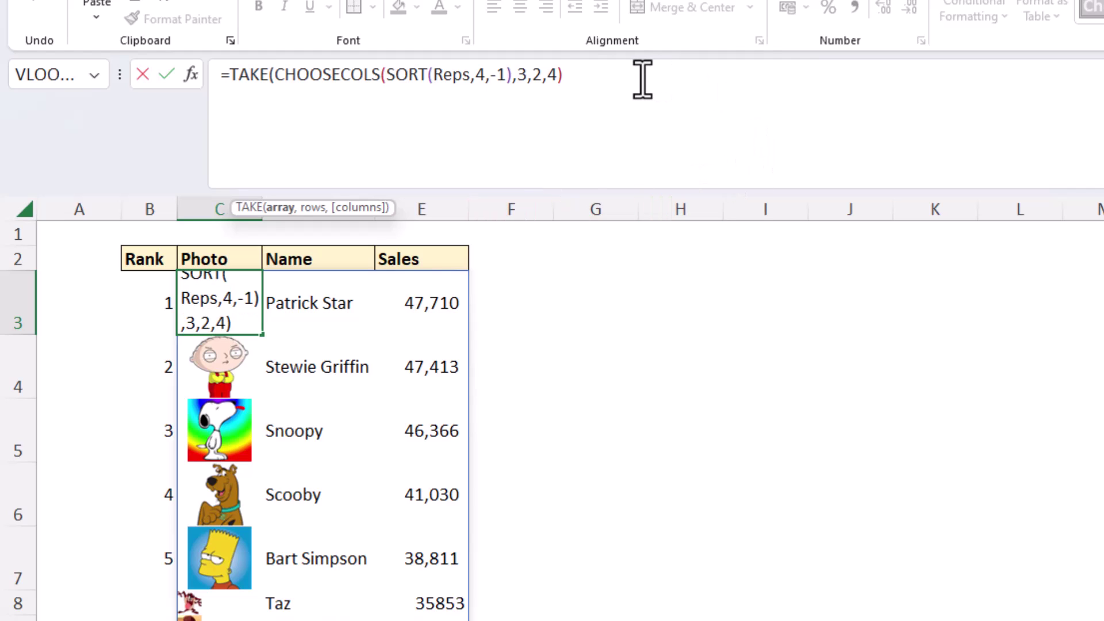
type(",5")
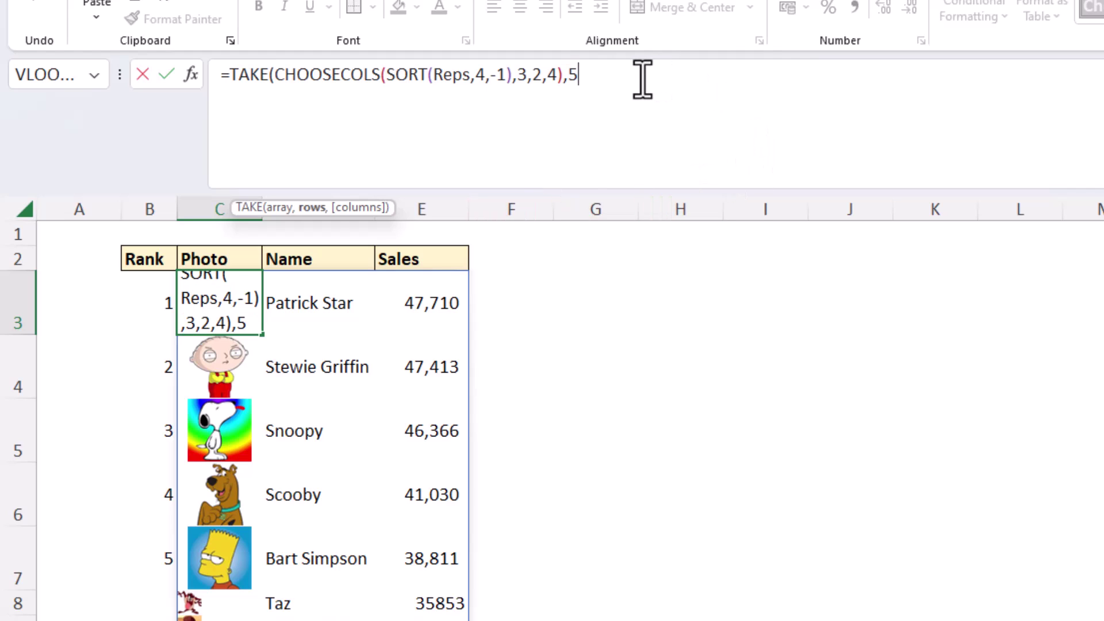
type(")")
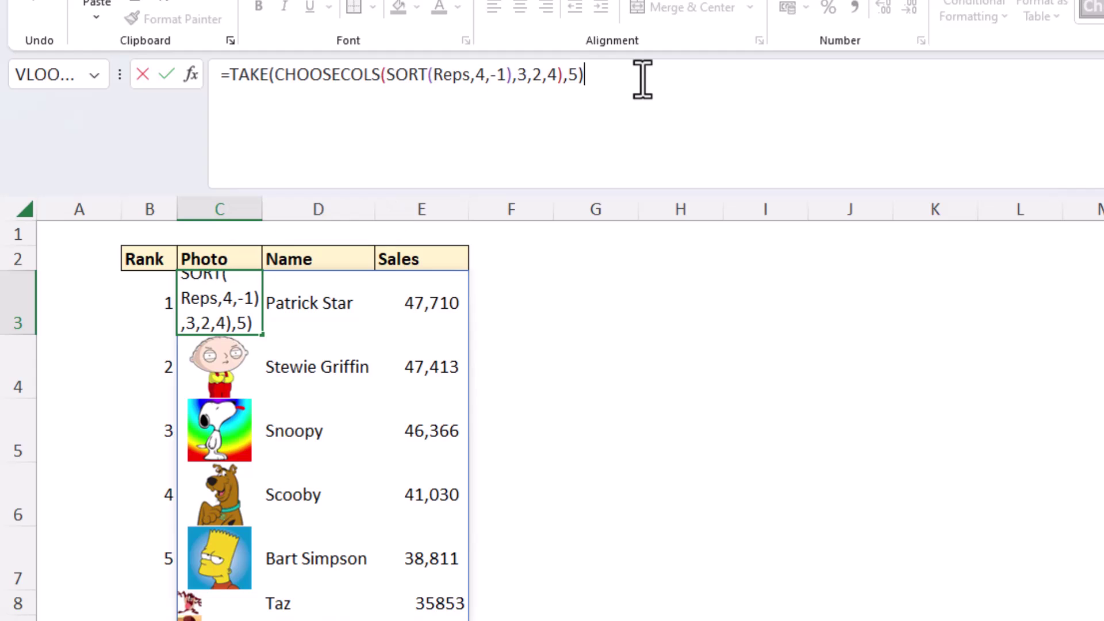
key("Return")
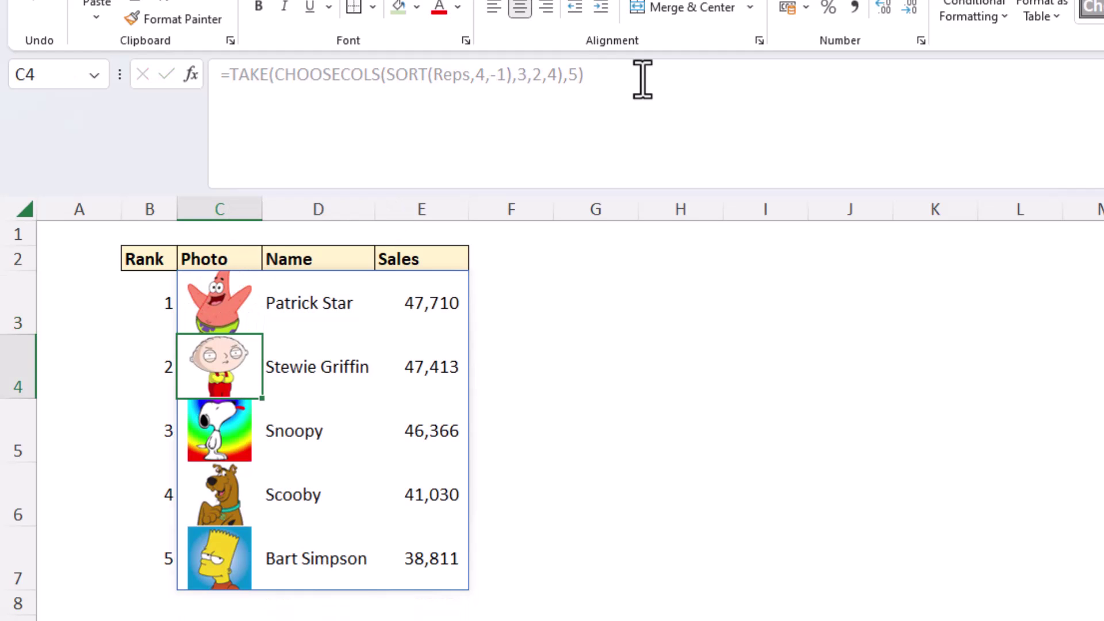